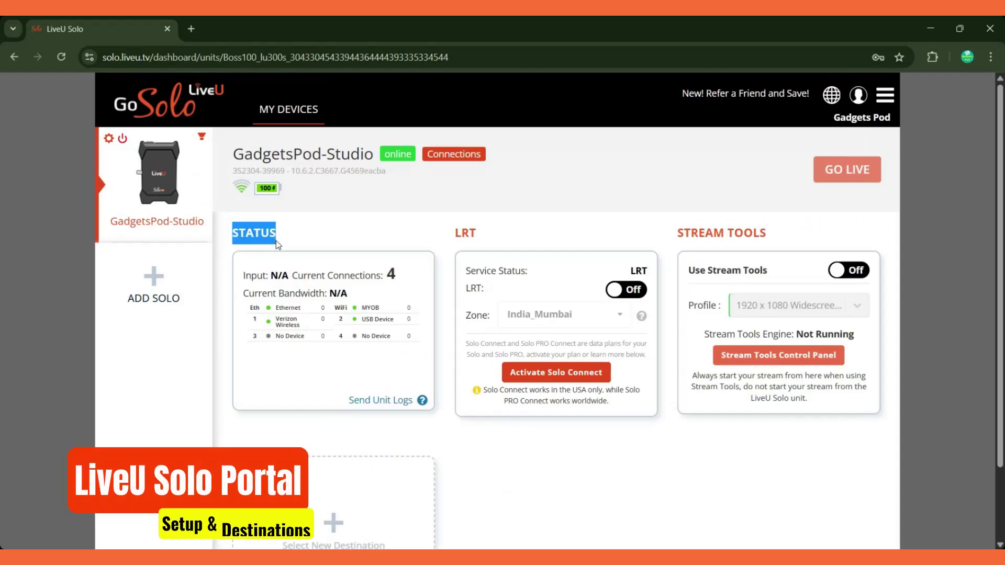
- Turn LRT on for the unit with India_Mumbai as the zone, enabling Low Delay Mode
drag(245, 276, 399, 283)
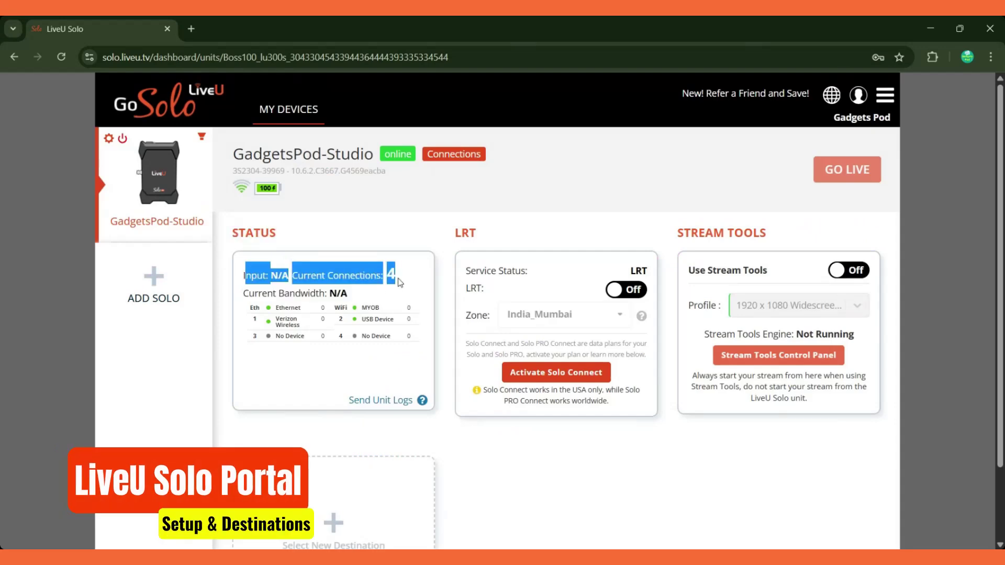
click(518, 460)
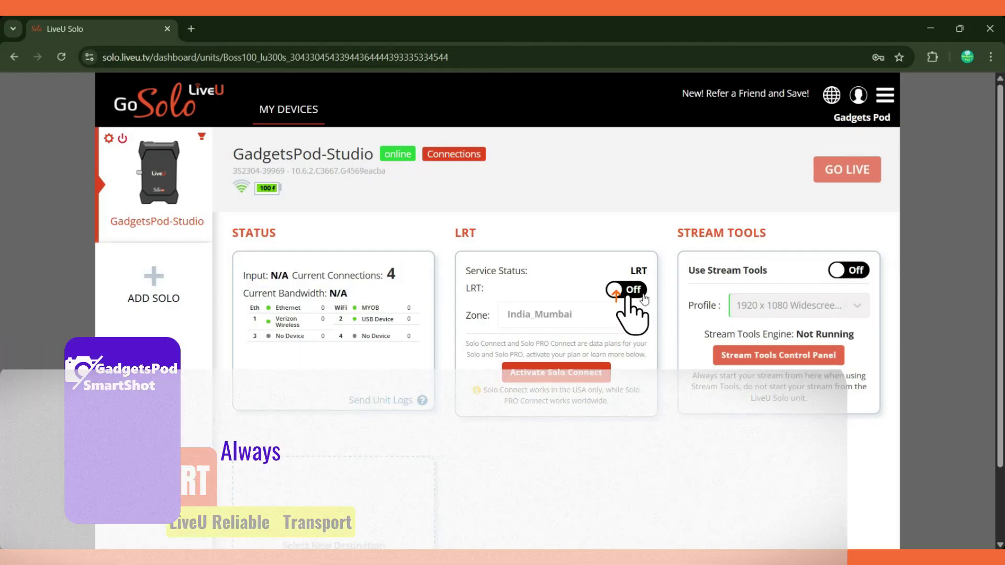
click(640, 298)
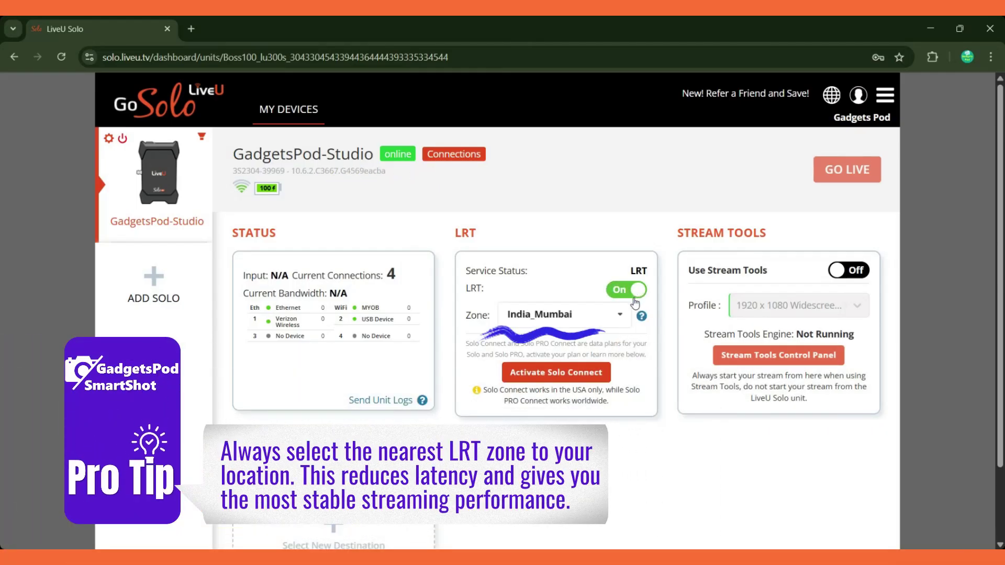
click(623, 324)
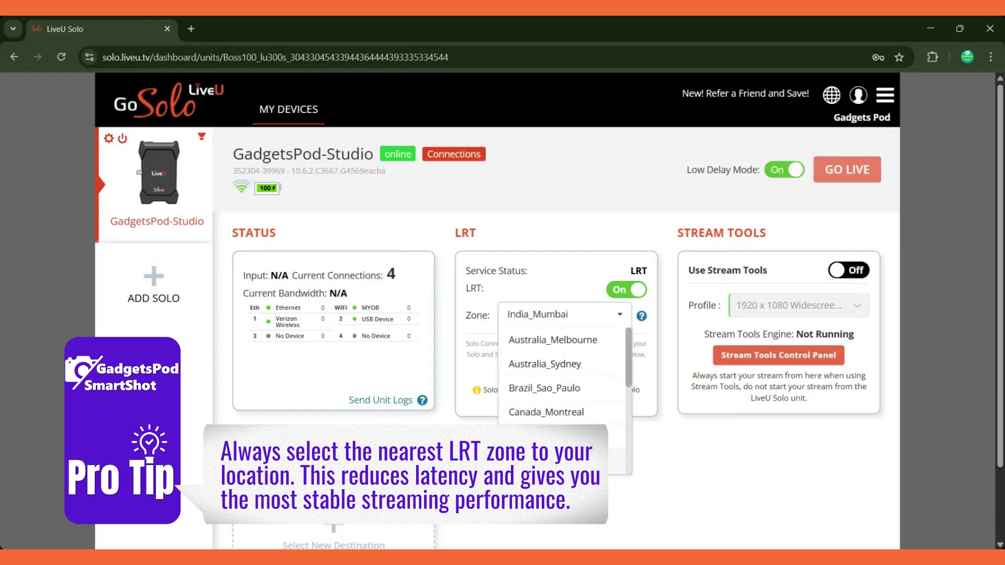
click(576, 471)
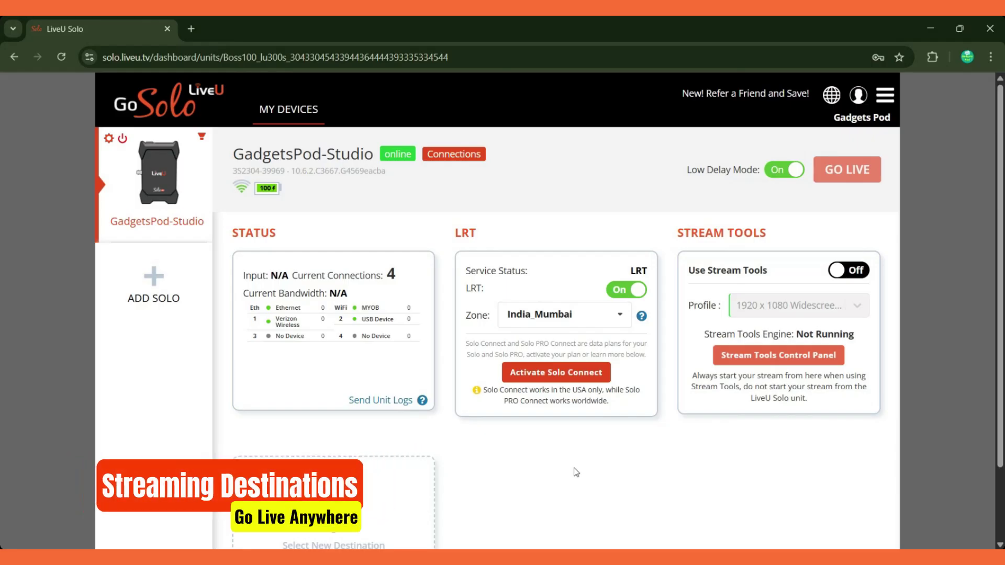
- Start a new destination for GadgetsPod-Studio and scroll to Additional Streaming Destinations showing Generic RTMP
scroll(575, 472, down, 2)
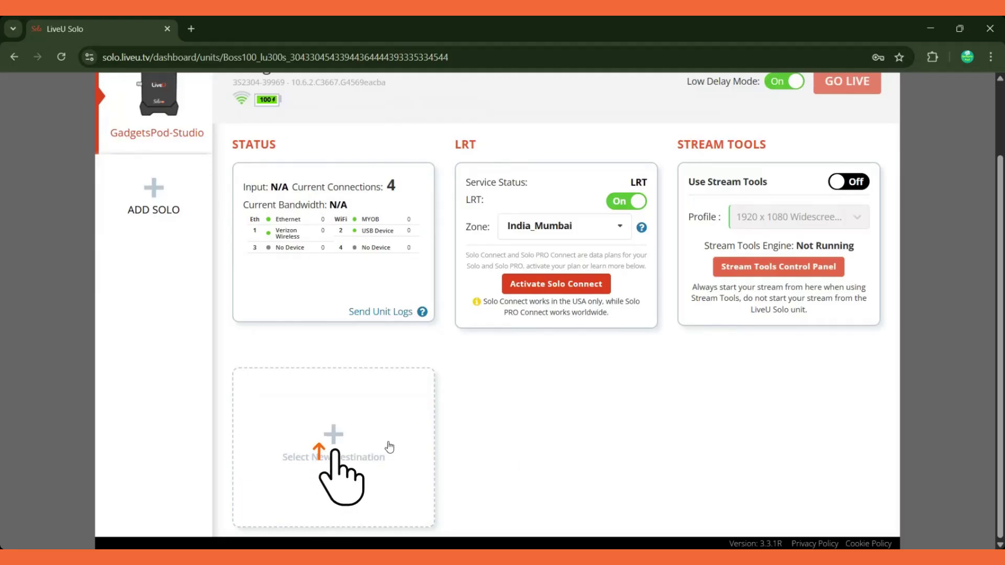
click(375, 442)
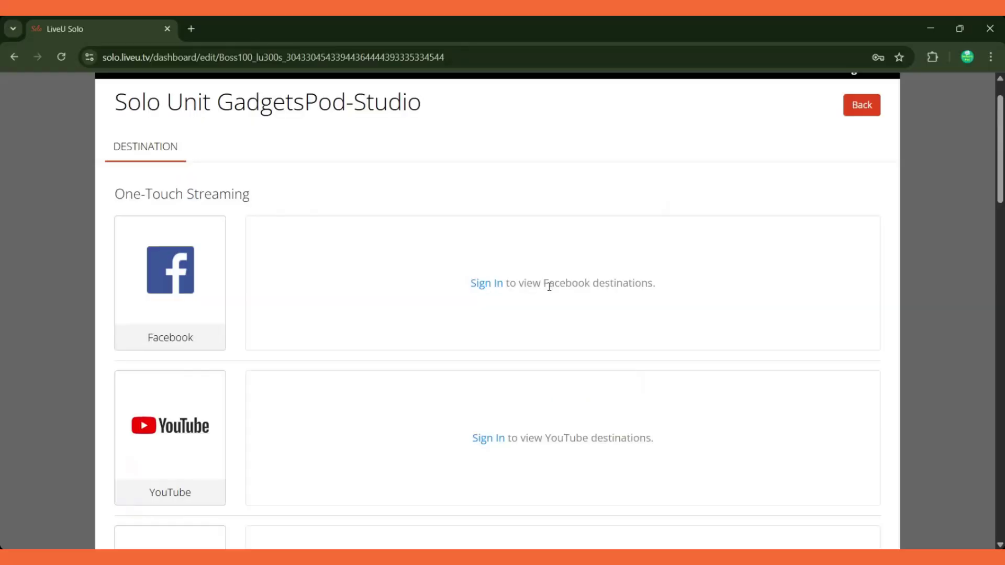
scroll(549, 286, down, 3)
scroll(548, 291, down, 7)
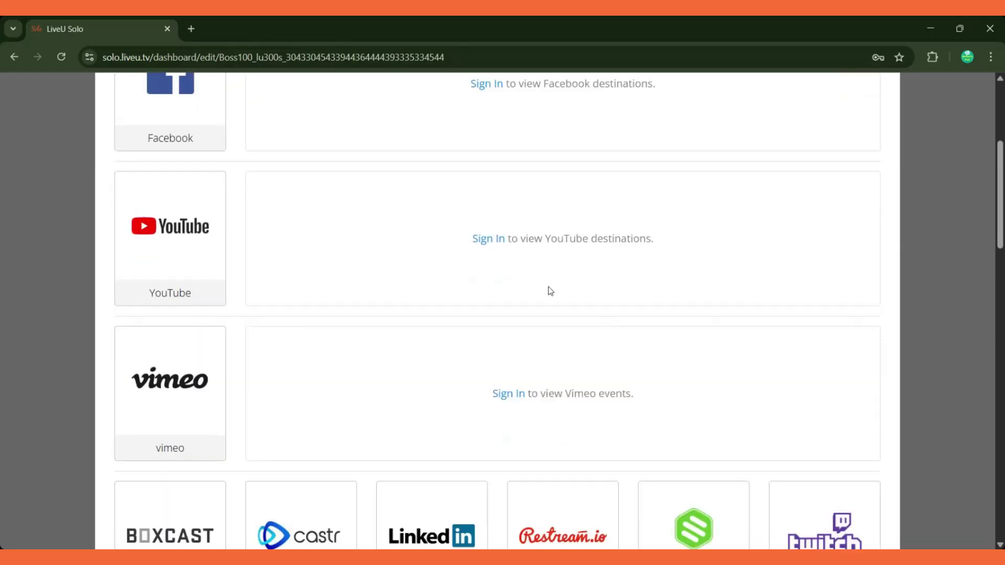
scroll(548, 291, down, 4)
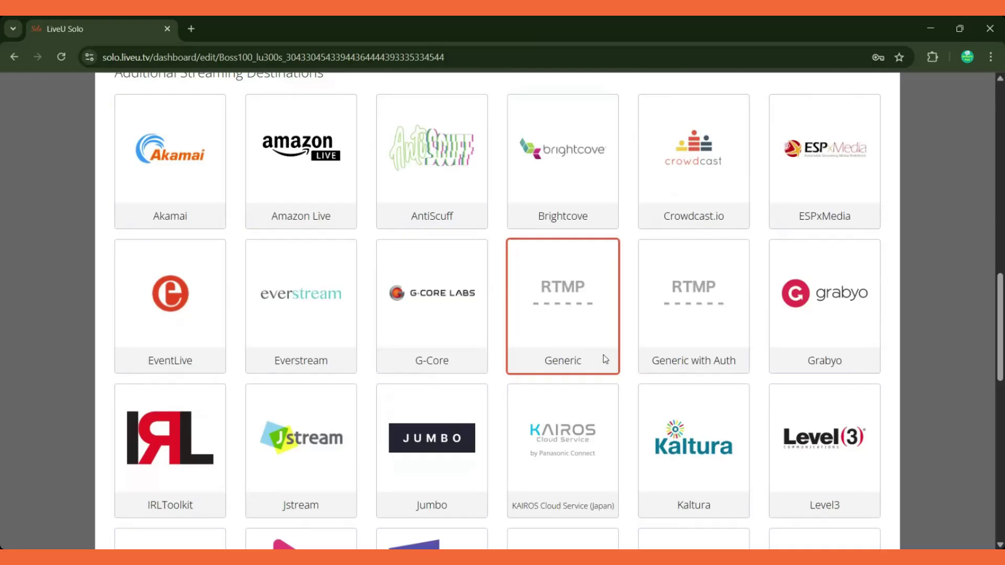
- Begin a Generic RTMP destination named Youtube, leaving URL and stream ID empty for now
click(648, 303)
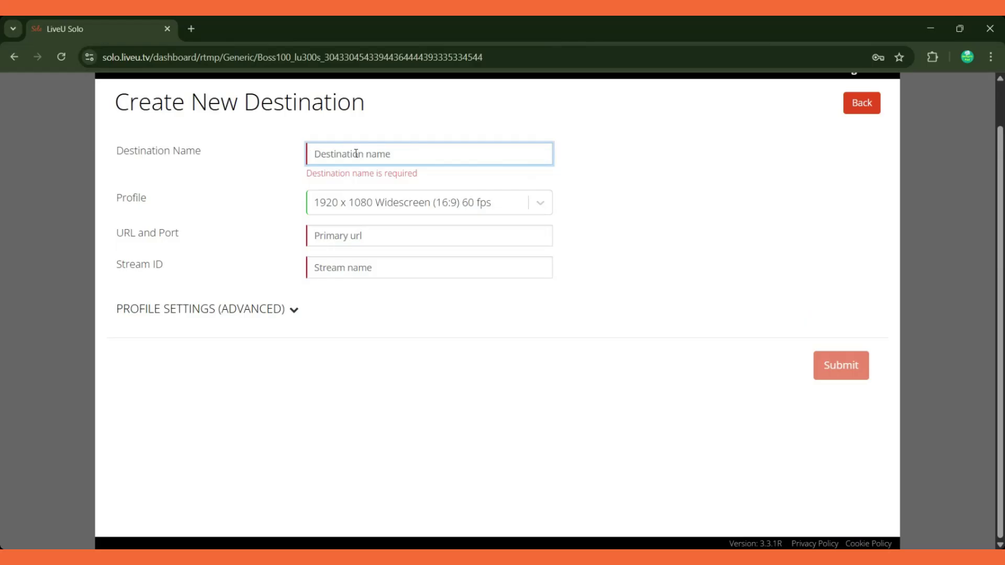
text(Youtube)
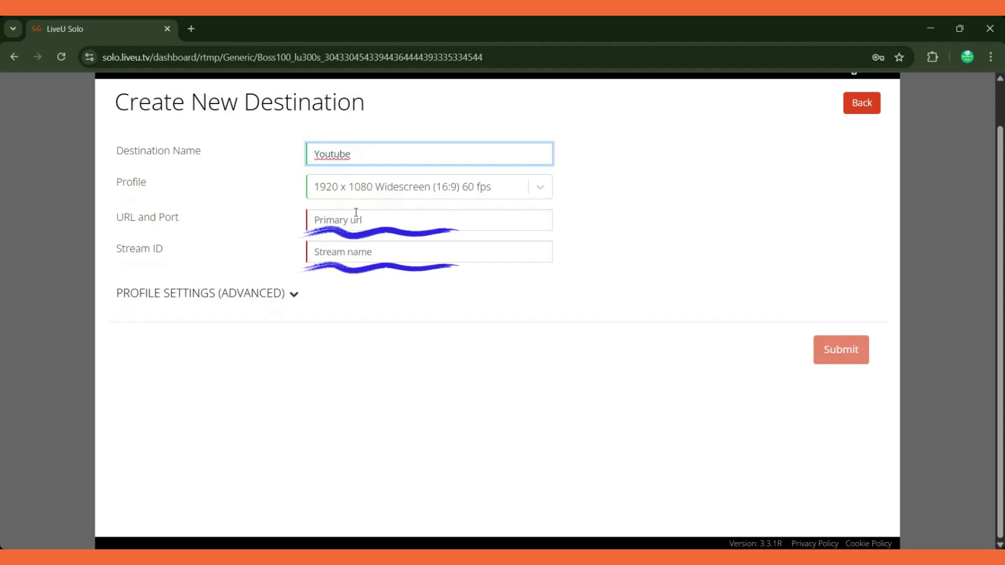
click(360, 229)
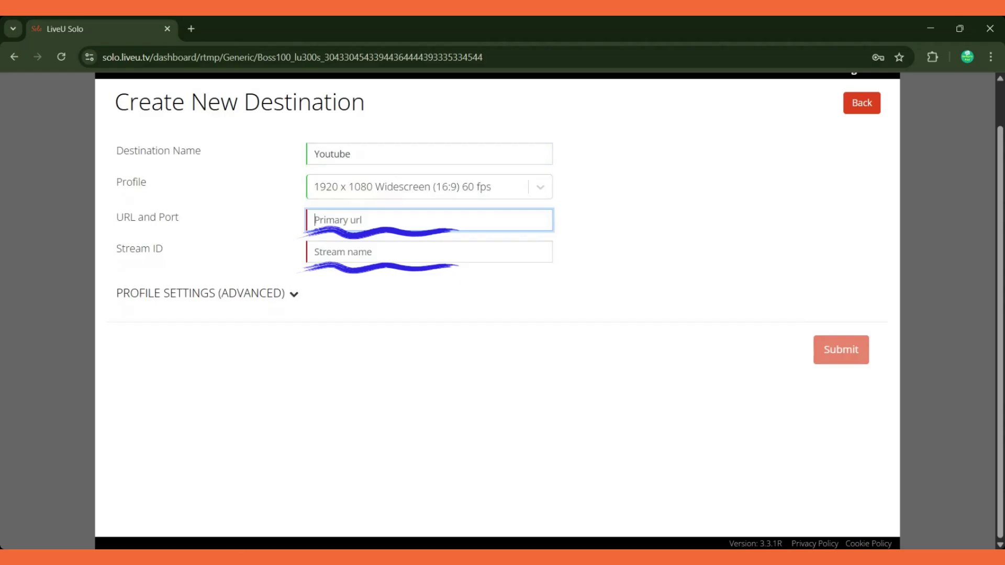
key(alt+Tab)
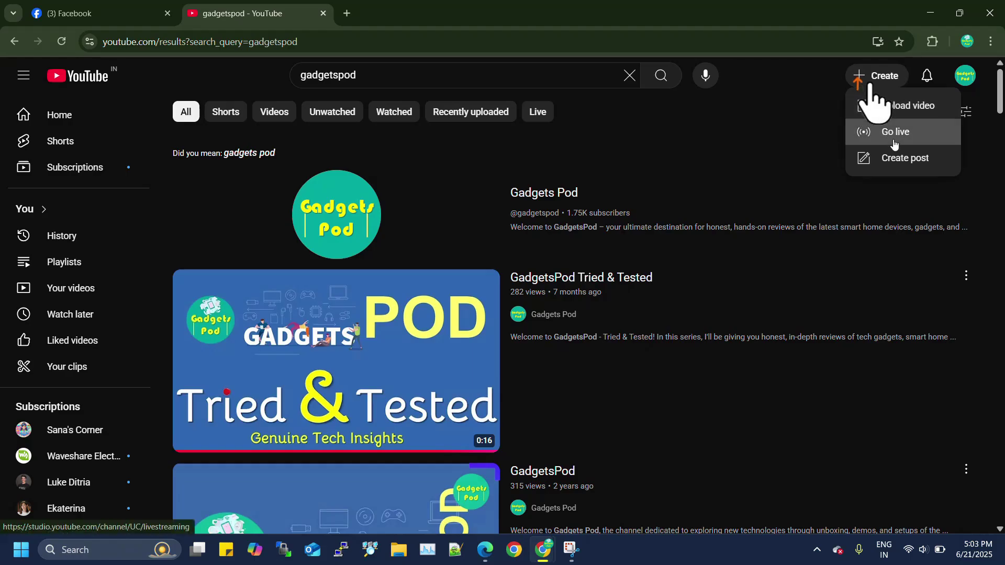
- Create a new YouTube live stream, paste its title and add 'Streaming Live' as description
click(892, 139)
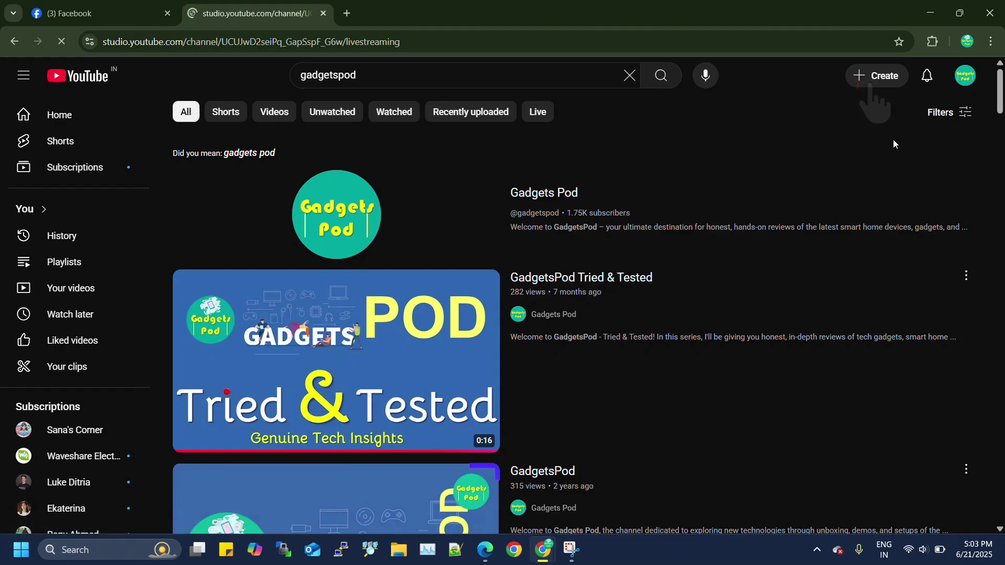
click(937, 322)
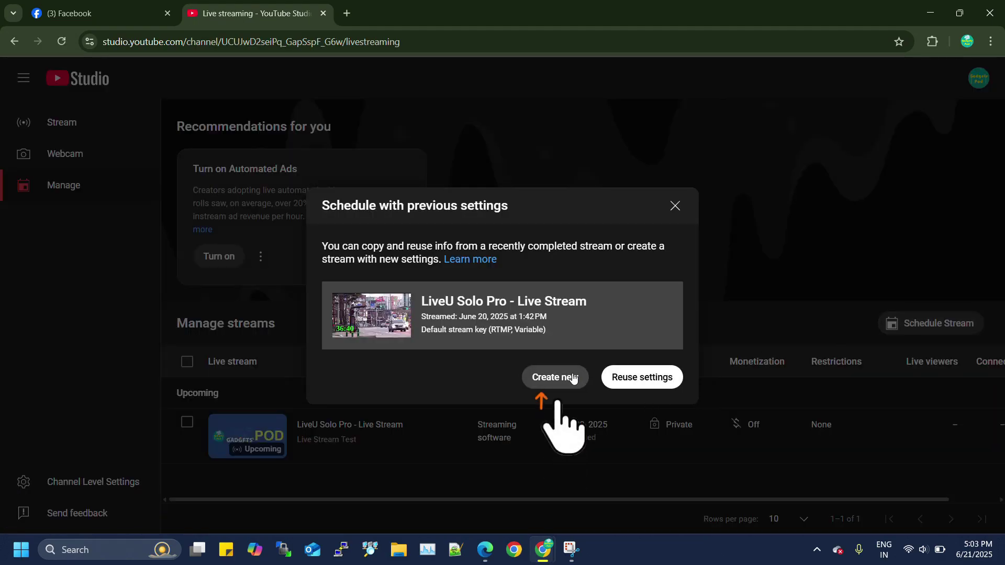
click(555, 377)
click(321, 267)
text(LiveU Solo Pro - Streaming Live)
click(313, 350)
text(Str)
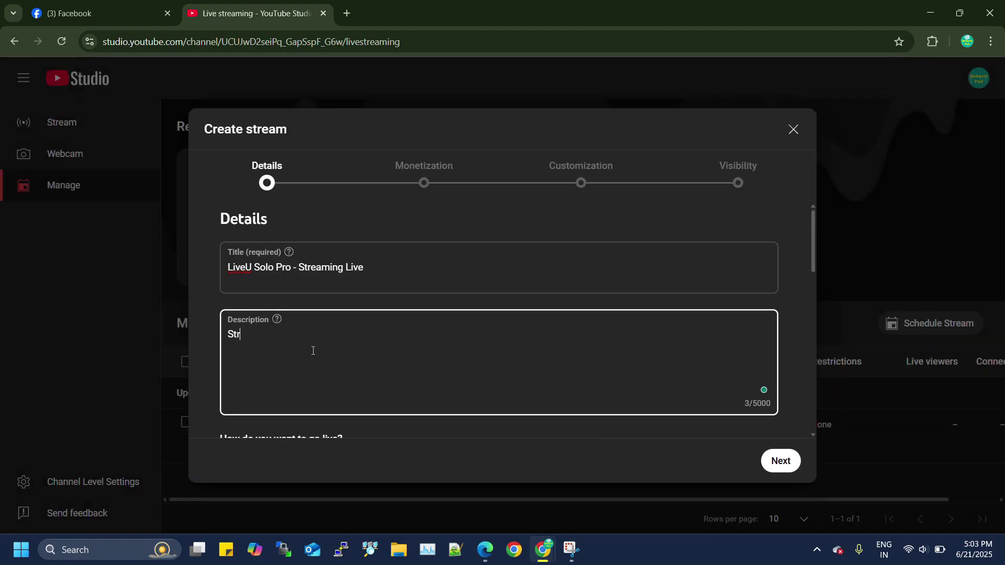
text(eaming Live)
- Set the go-live method to Streaming software and turn monetization off
scroll(561, 314, down, 5)
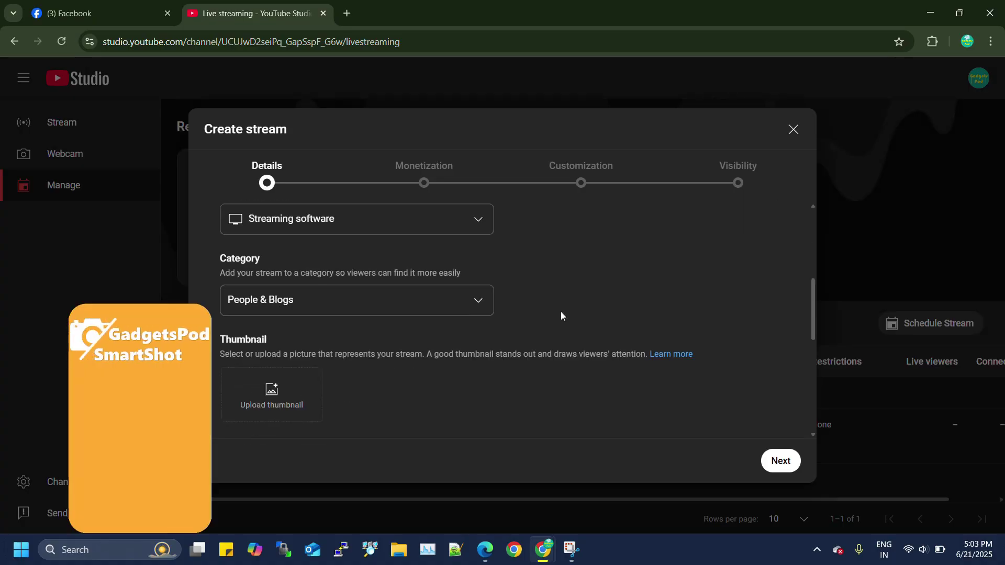
click(449, 222)
click(413, 232)
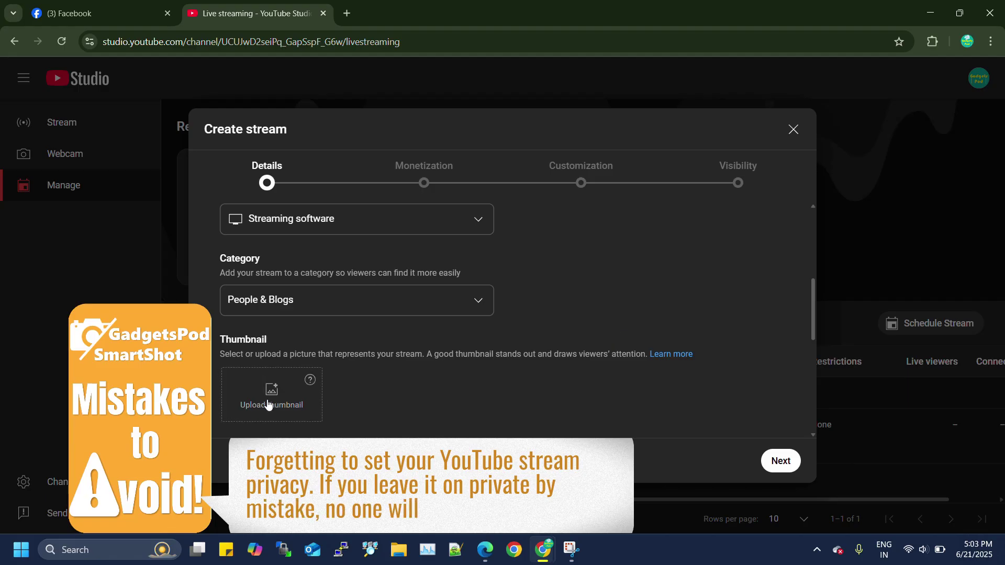
click(445, 184)
click(368, 340)
click(253, 337)
click(451, 370)
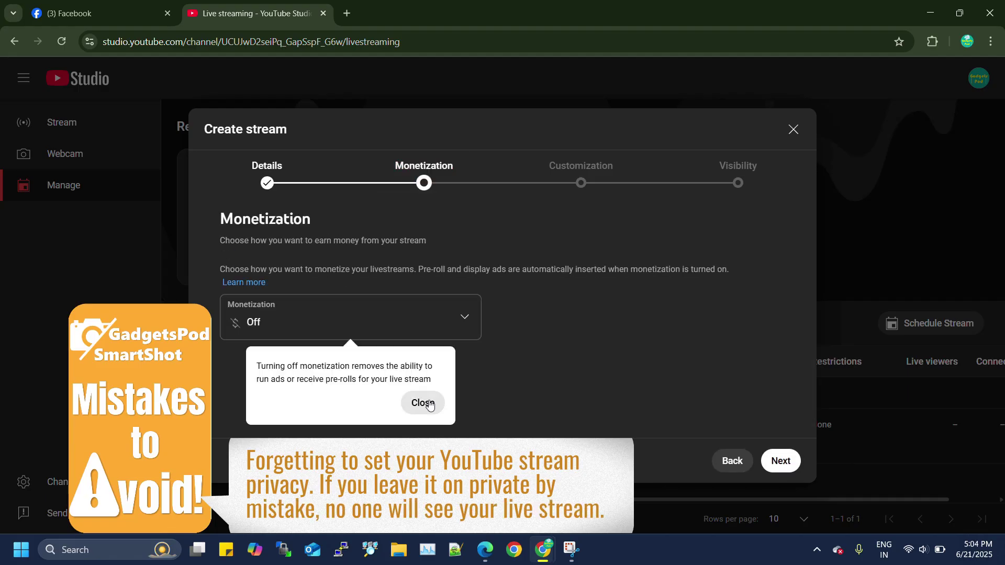
click(423, 404)
- Set the stream's visibility to Private and finish scheduling it
click(780, 460)
click(780, 460)
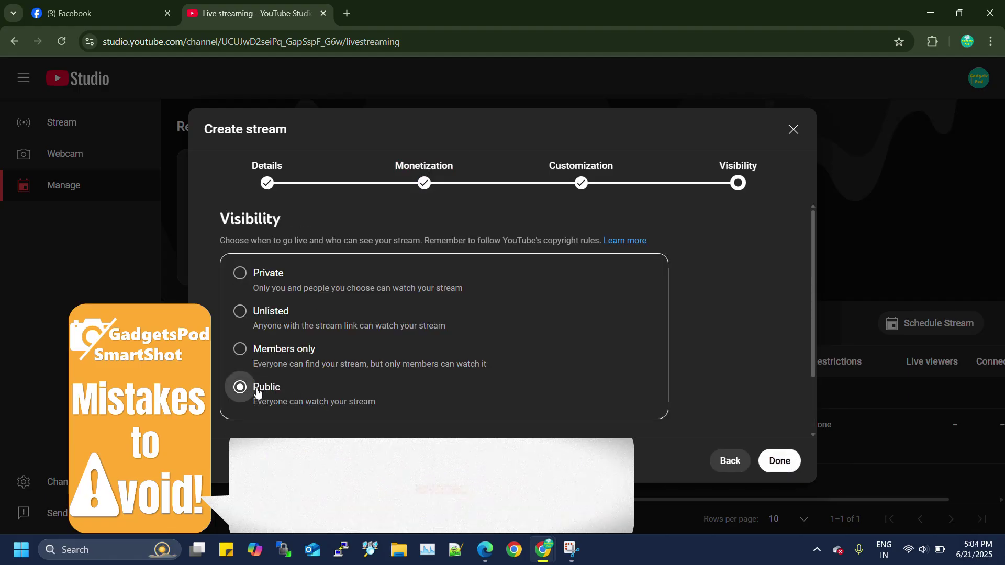
click(243, 278)
click(777, 461)
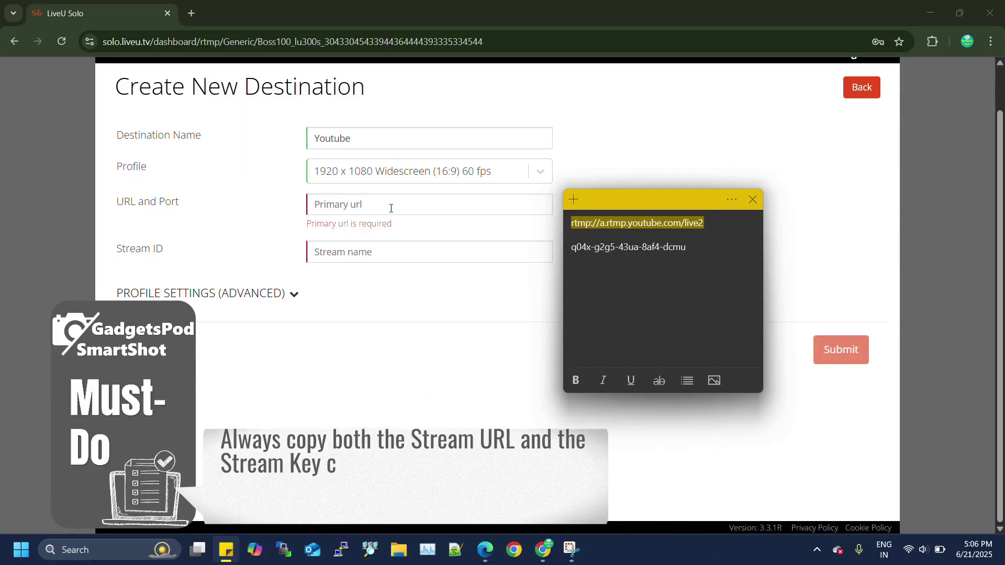
- Fill the Youtube destination with rtmp://a.rtmp.youtube.com/live2 and the copied stream key, then submit
click(390, 207)
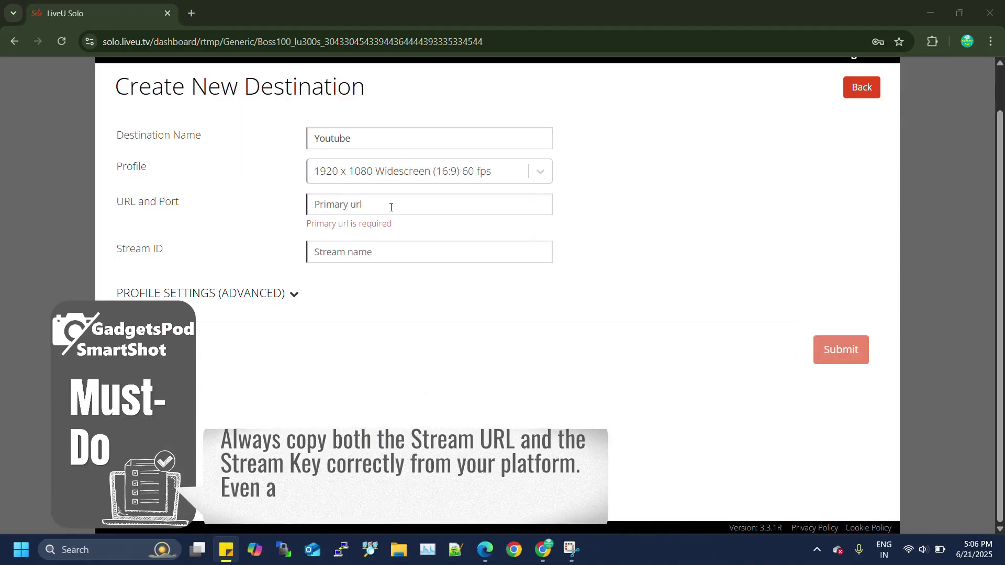
click(401, 258)
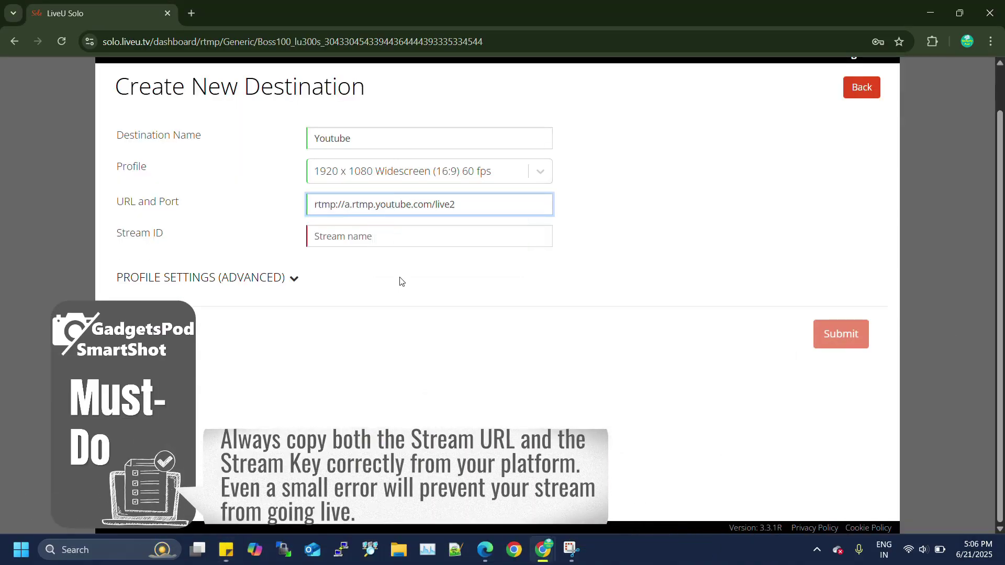
click(226, 548)
drag(693, 246, 565, 249)
key(ctrl+c)
click(351, 240)
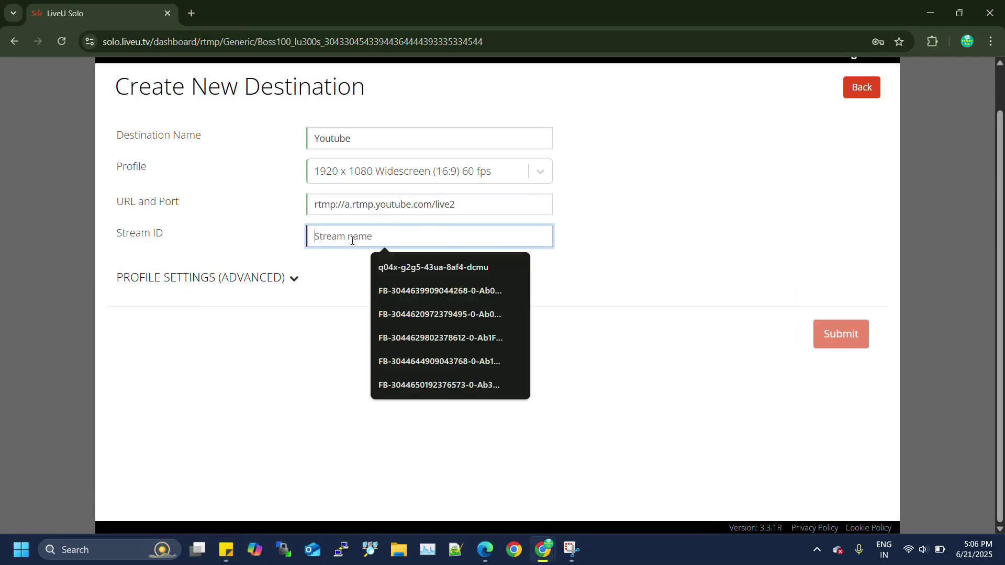
key(ctrl+v)
click(629, 290)
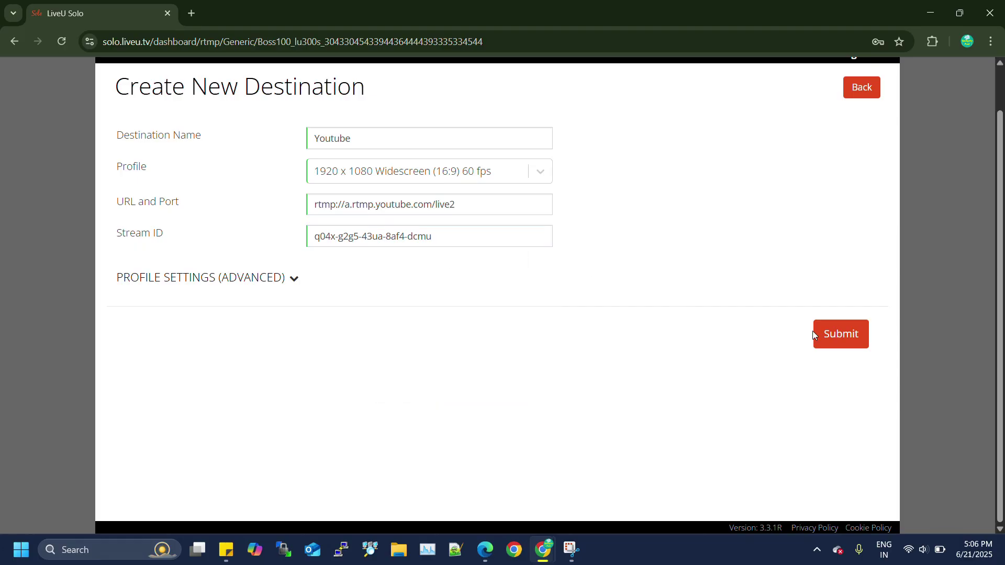
click(842, 337)
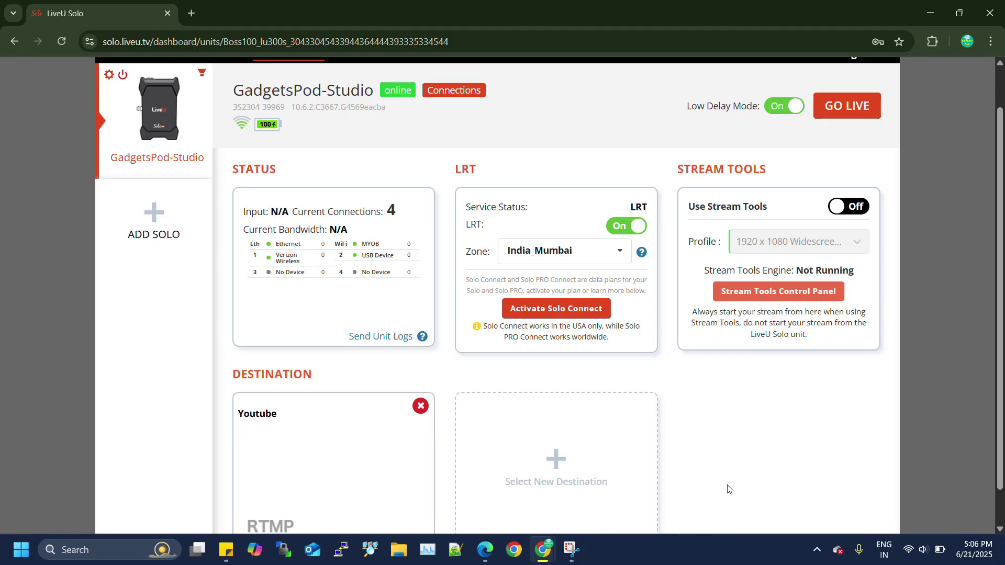
scroll(701, 490, down, 1)
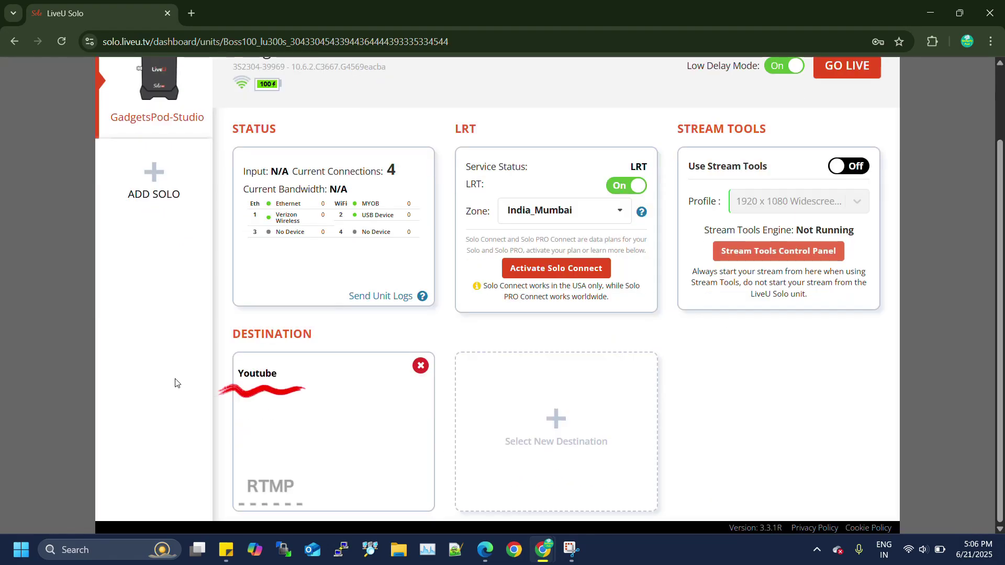
drag(231, 338, 314, 335)
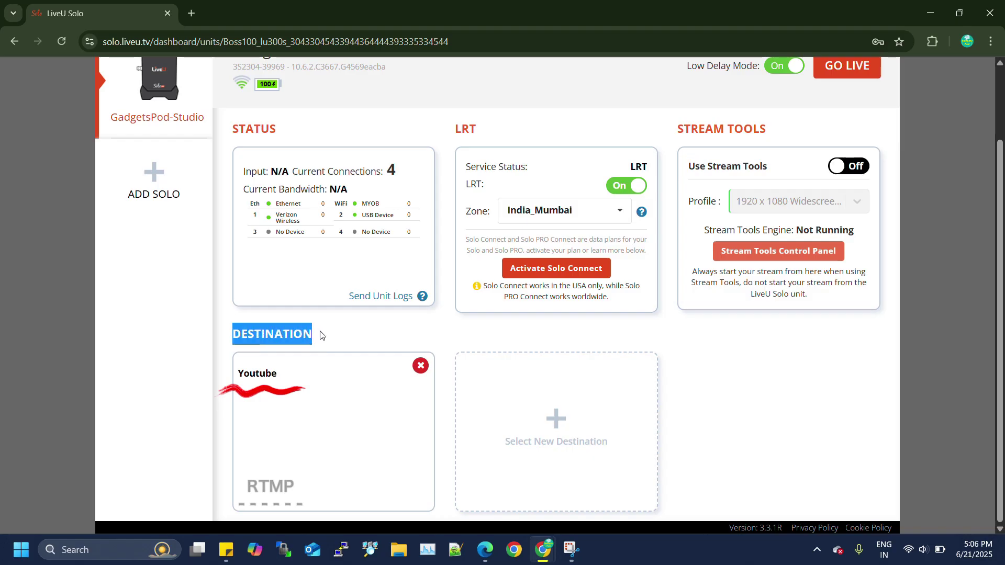
drag(301, 384, 237, 377)
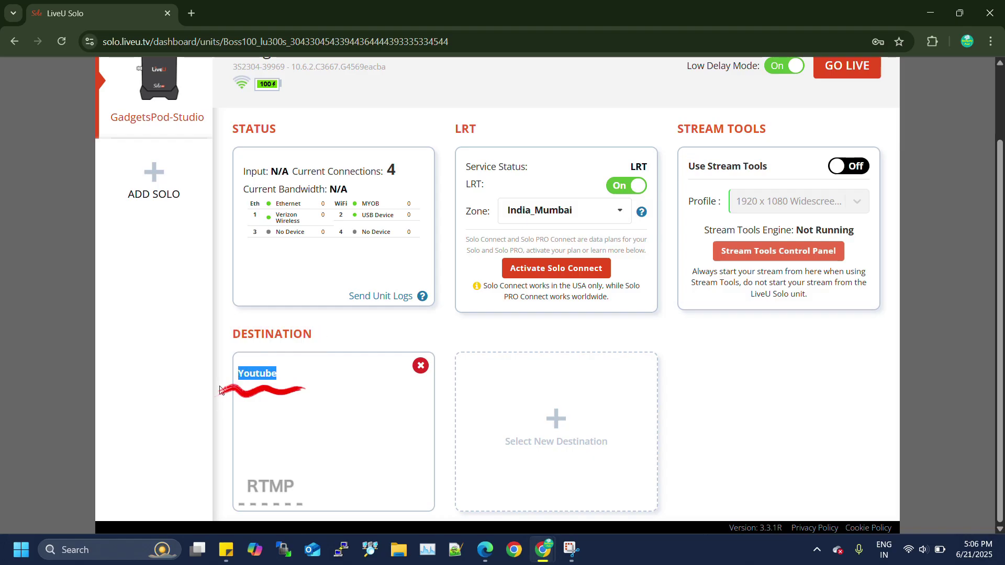
click(220, 390)
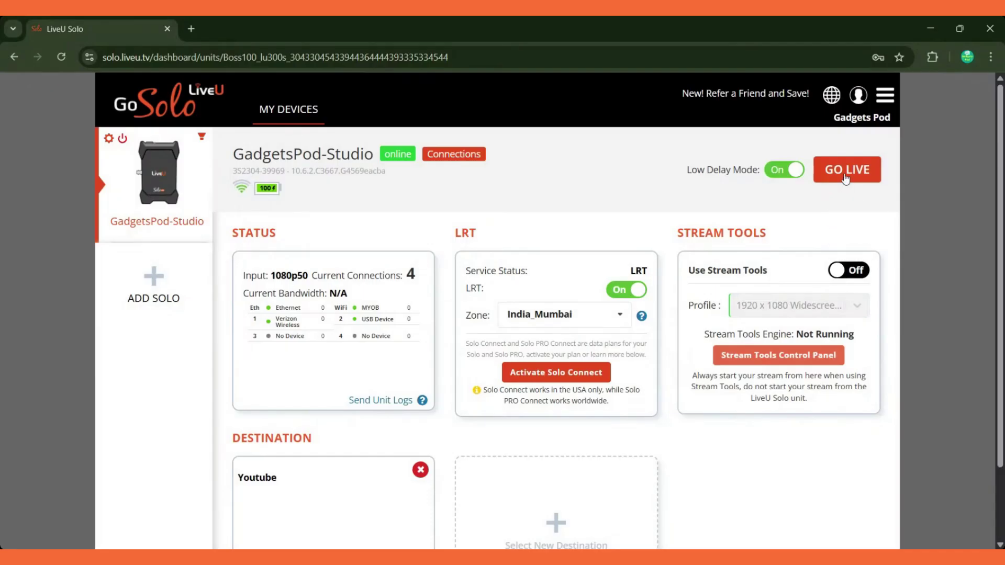
- Go live from GadgetsPod-Studio to the Youtube destination
click(845, 178)
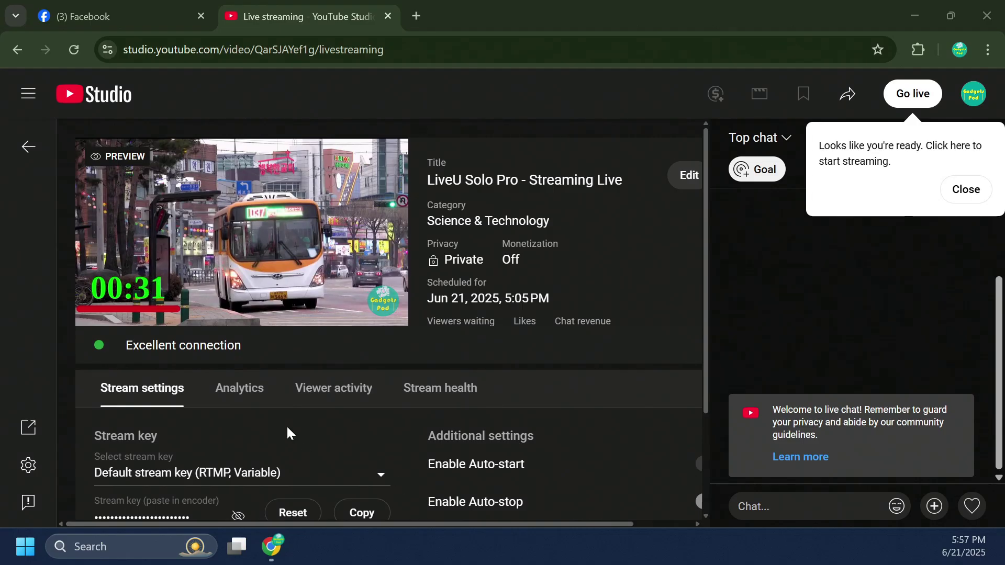
- Check the Stream health tab to confirm an Excellent status
click(413, 397)
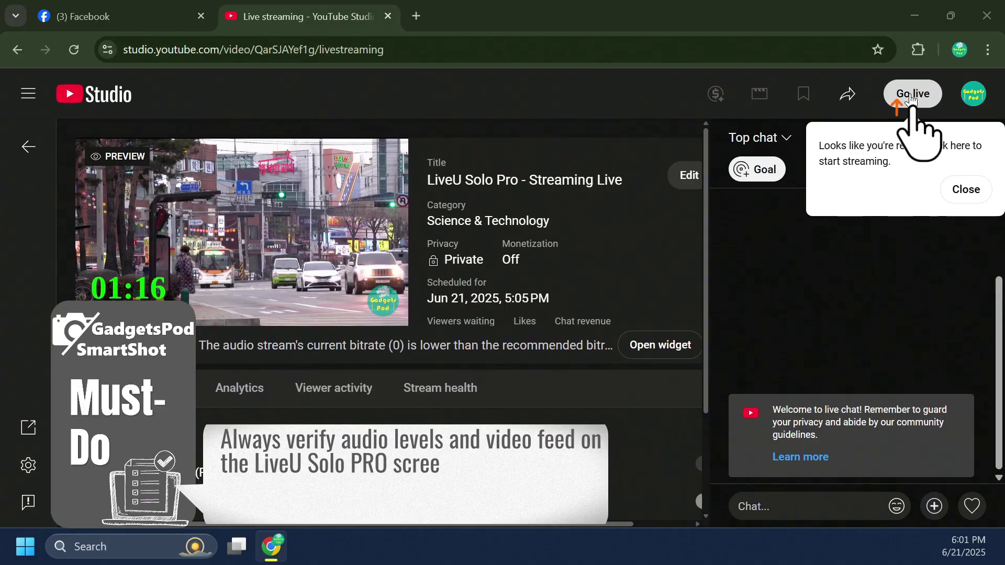
- Start the YouTube broadcast, watch it via its youtu.be link, then end the stream
click(906, 93)
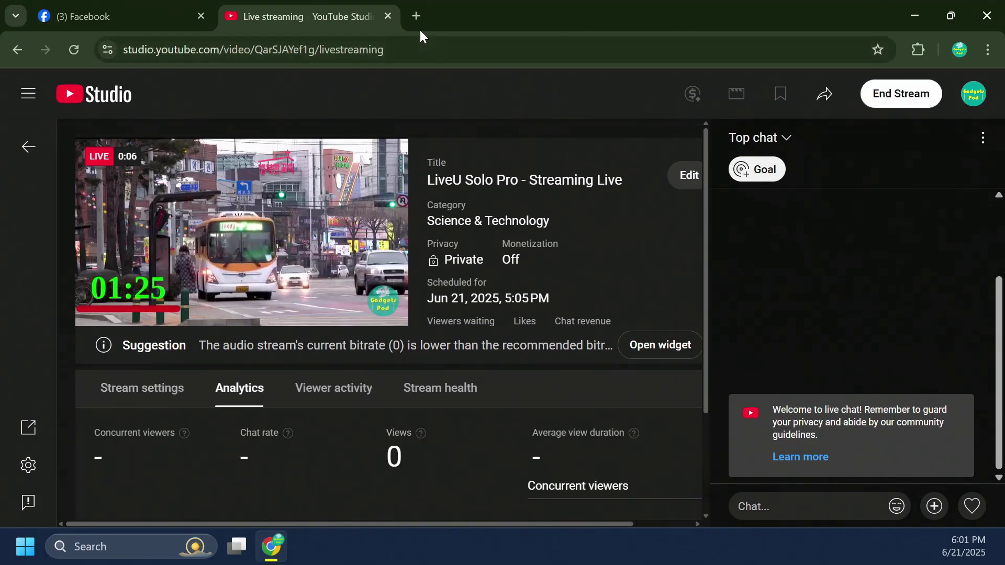
click(408, 16)
right_click(341, 49)
click(402, 183)
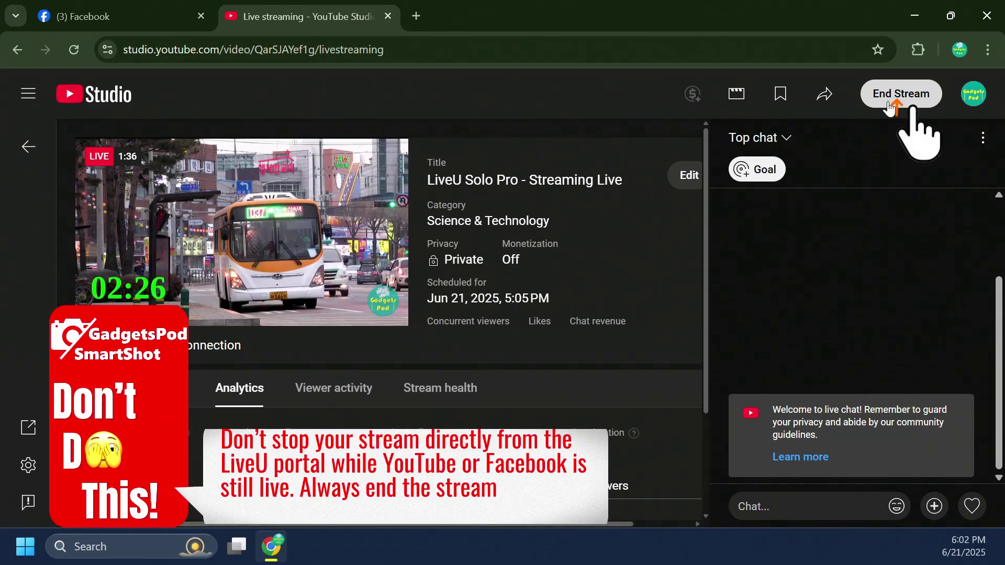
click(888, 104)
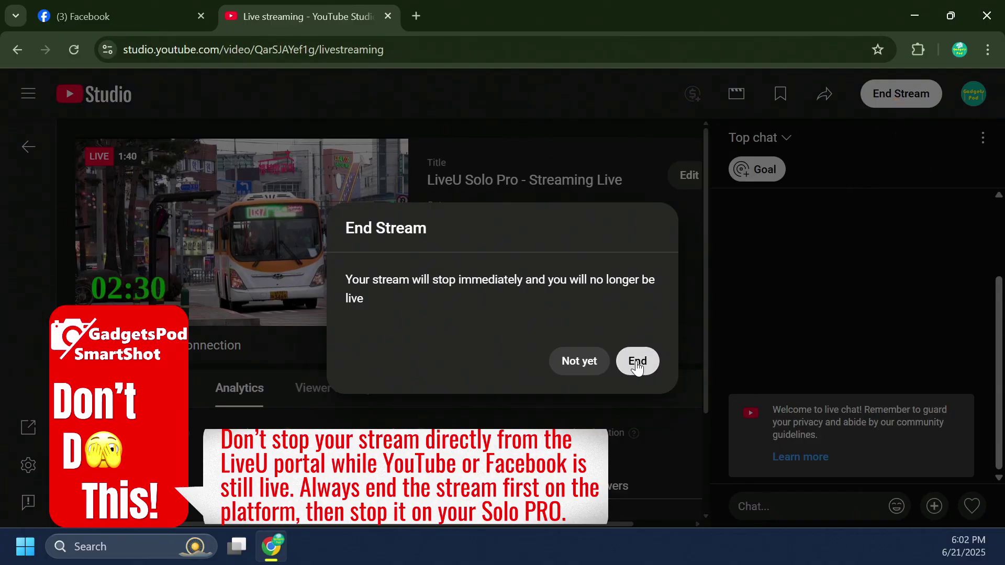
click(637, 363)
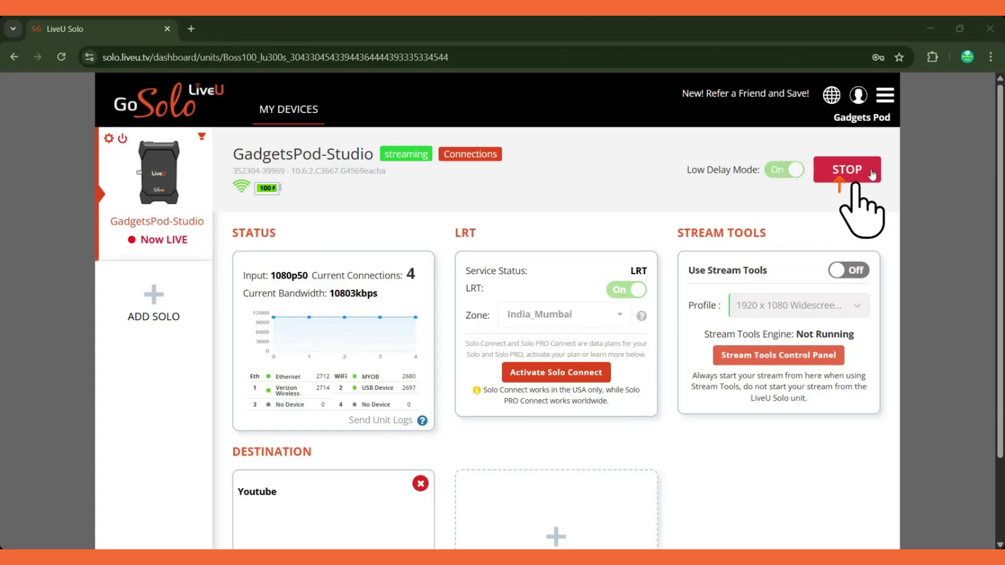
- Stop the unit's stream and begin a new Generic RTMP destination, typing 'Fa' as its name
click(860, 176)
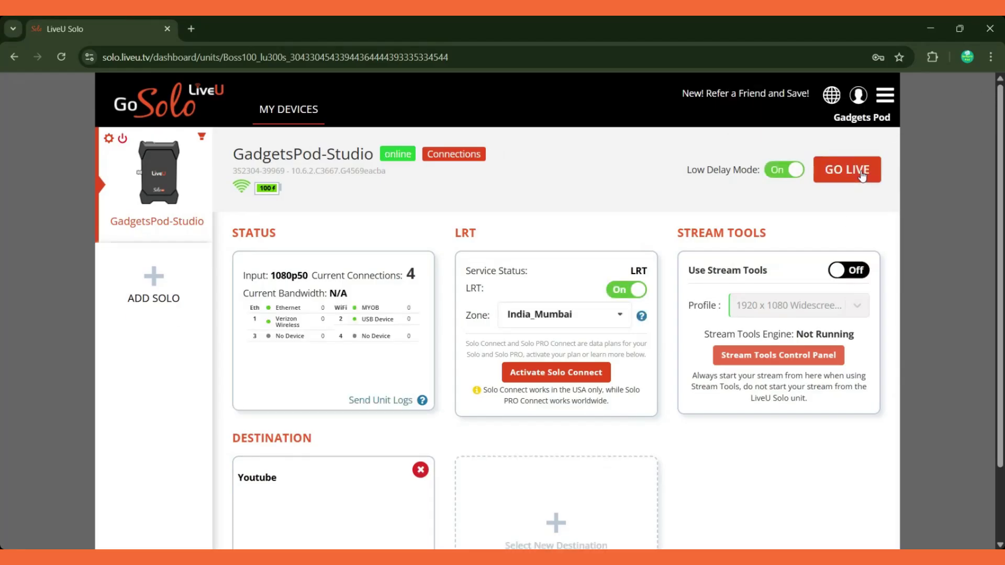
scroll(407, 432, down, 2)
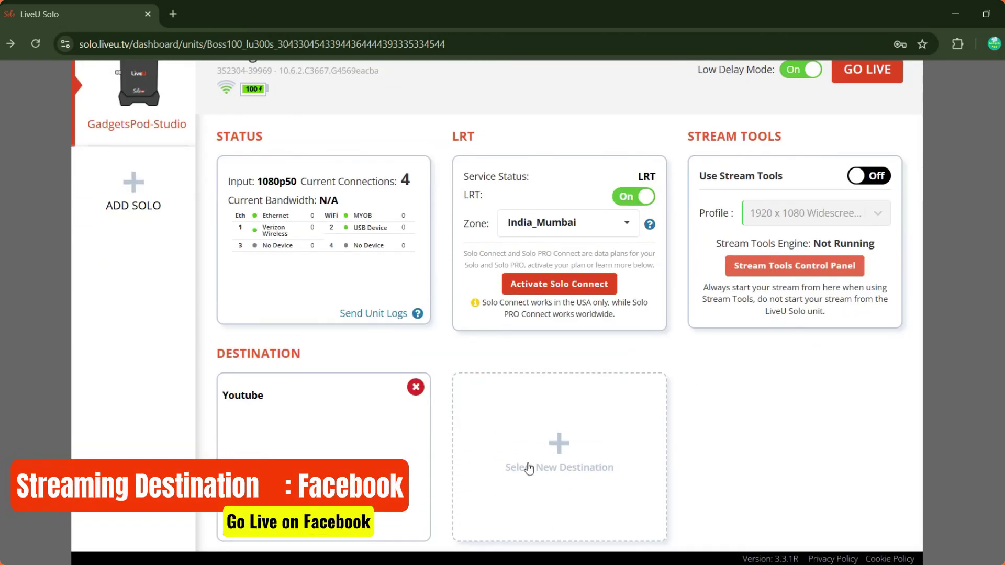
click(529, 467)
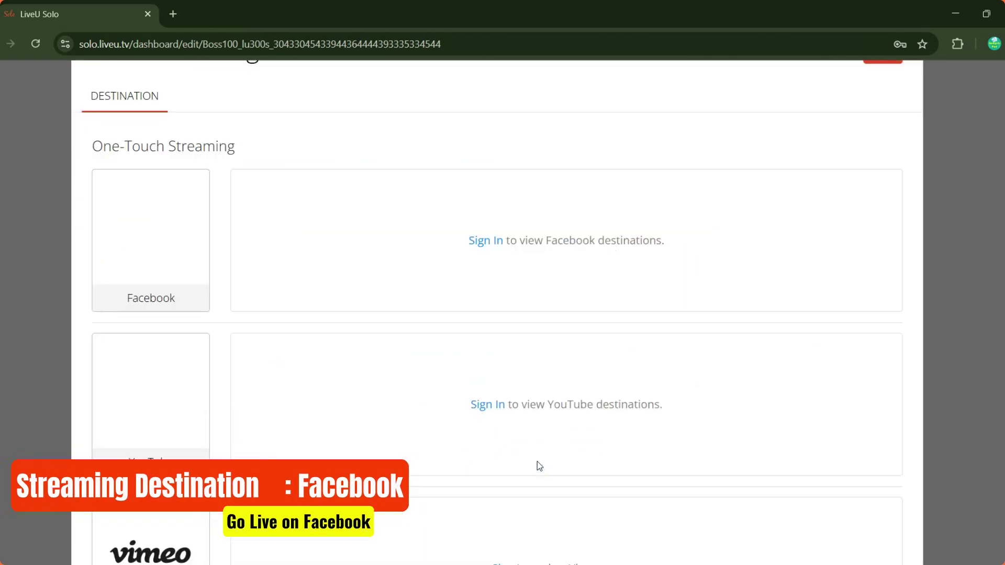
scroll(484, 356, down, 10)
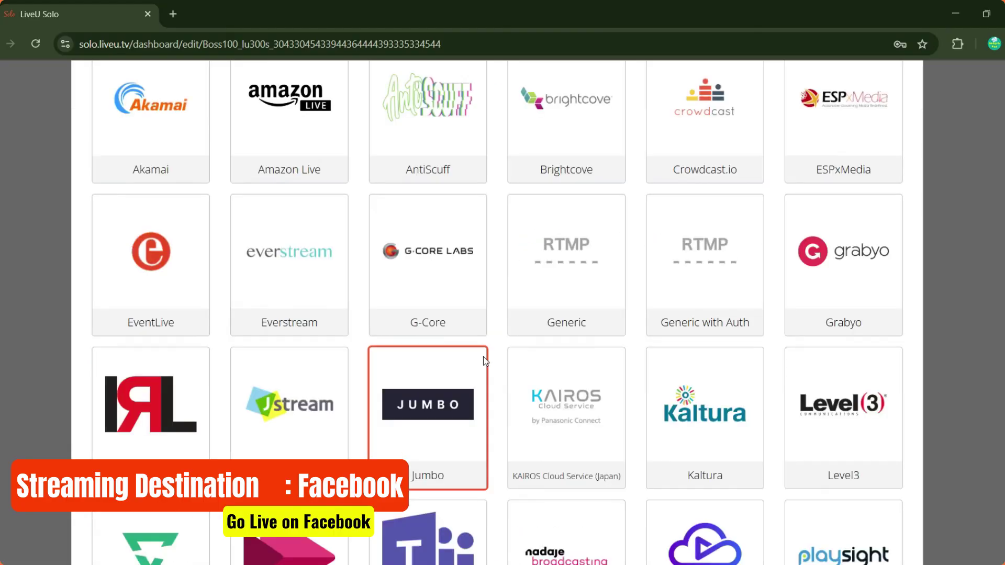
click(570, 288)
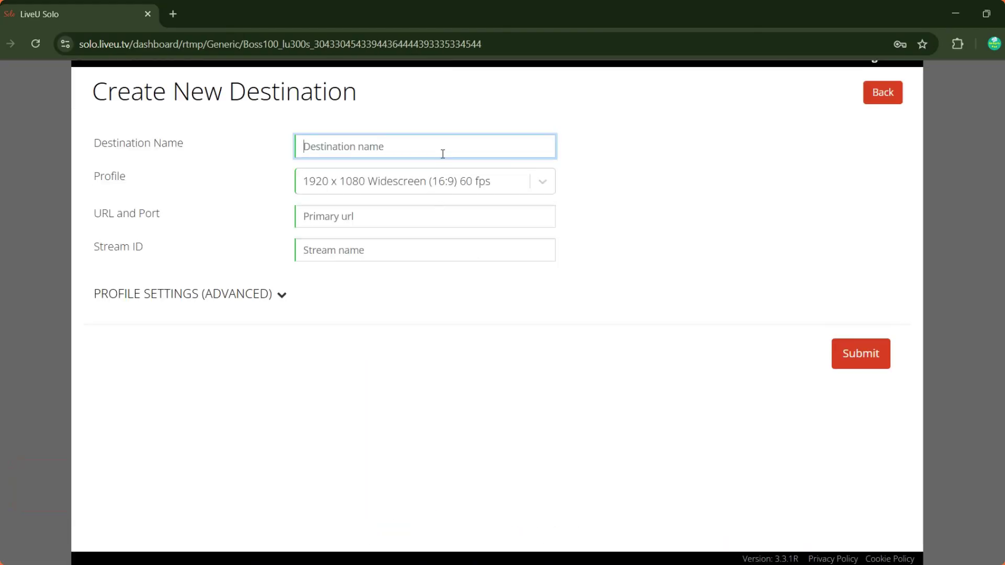
text(Fa)
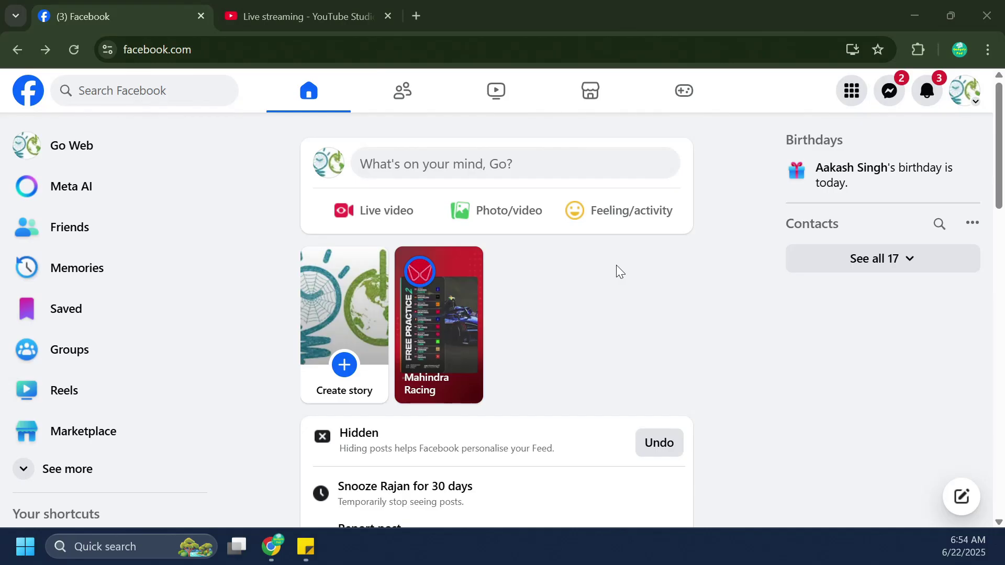
- Start a Facebook live video that goes live now using Streaming software
click(372, 212)
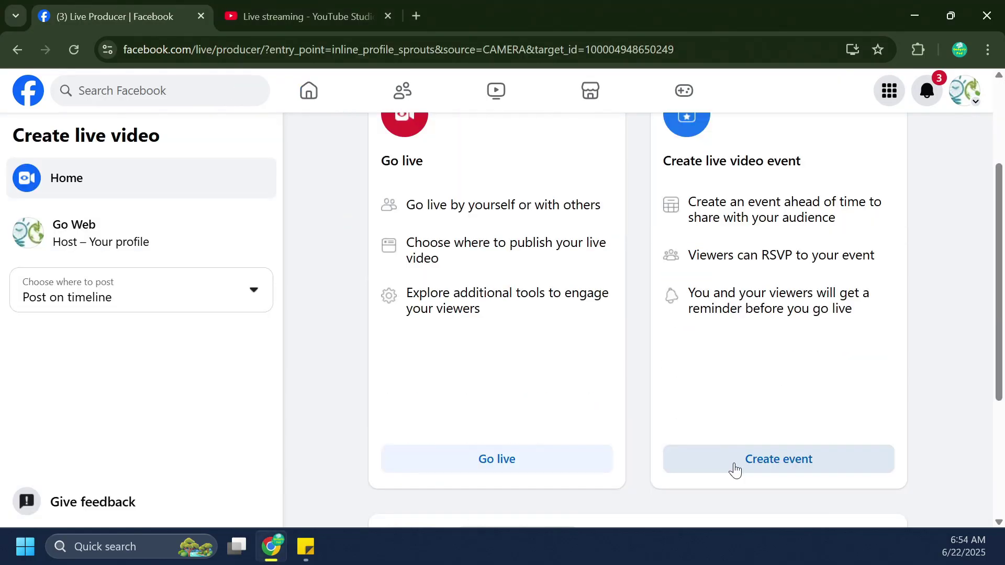
click(495, 461)
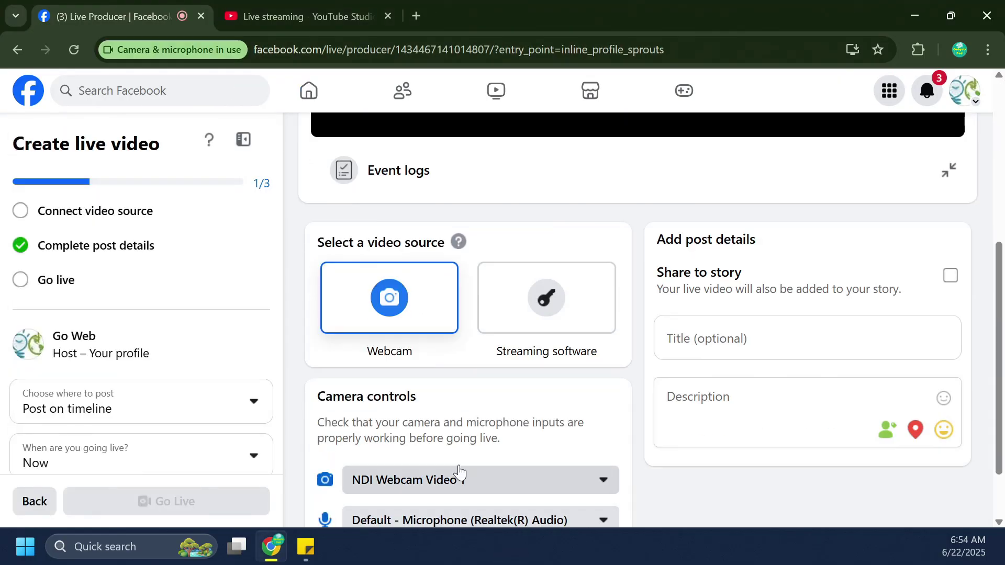
click(541, 335)
scroll(542, 345, down, 3)
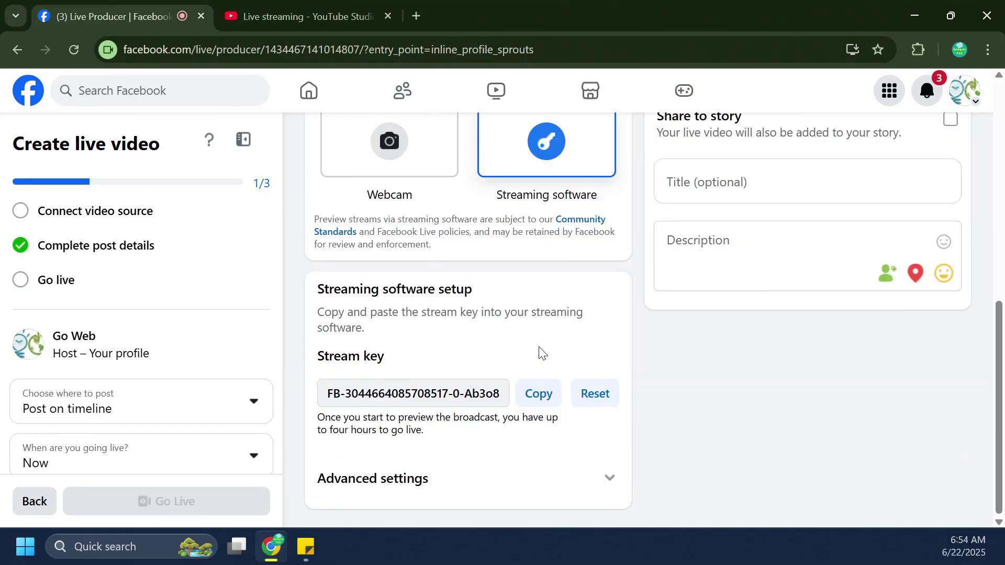
click(608, 479)
scroll(632, 441, down, 5)
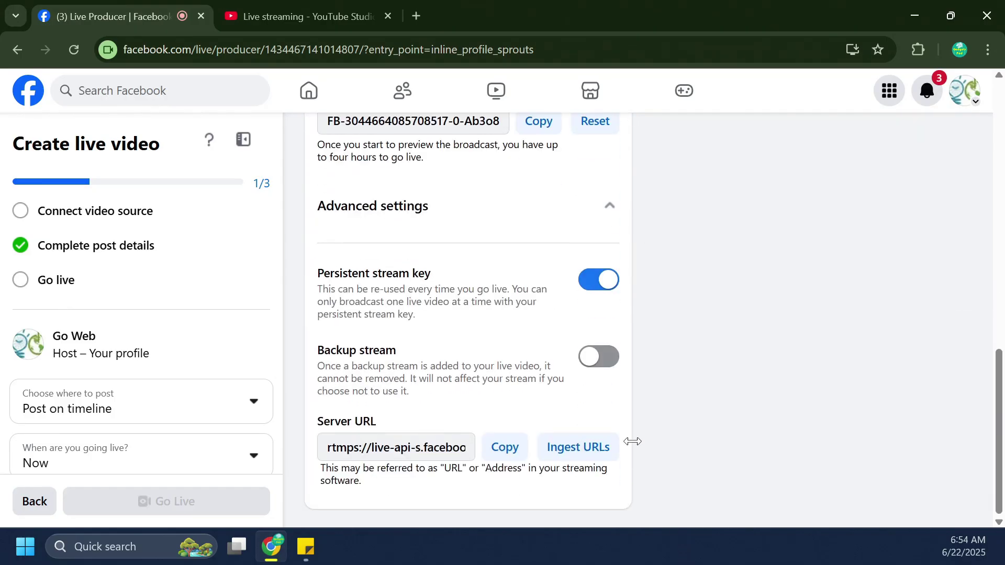
scroll(632, 441, up, 3)
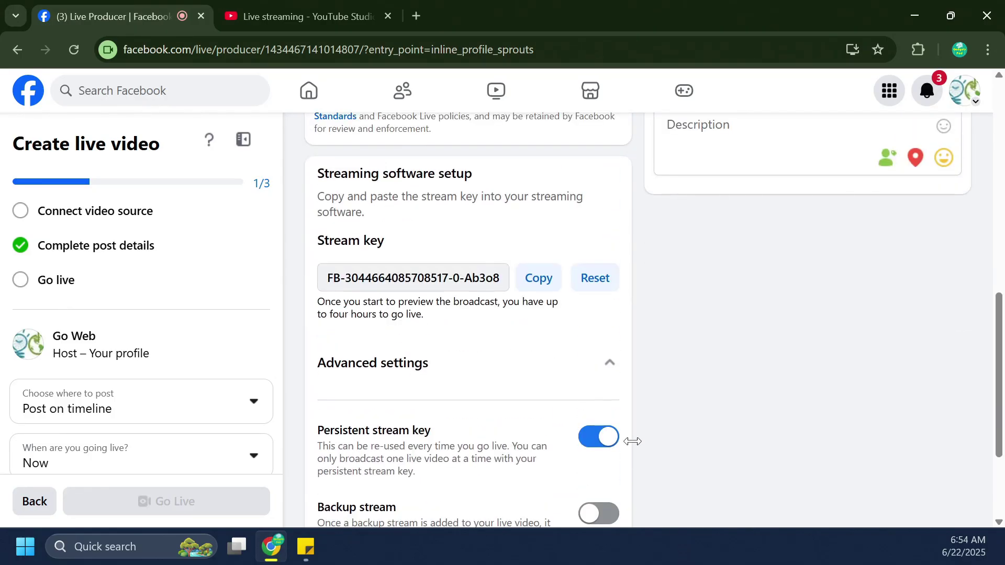
scroll(633, 441, down, 2)
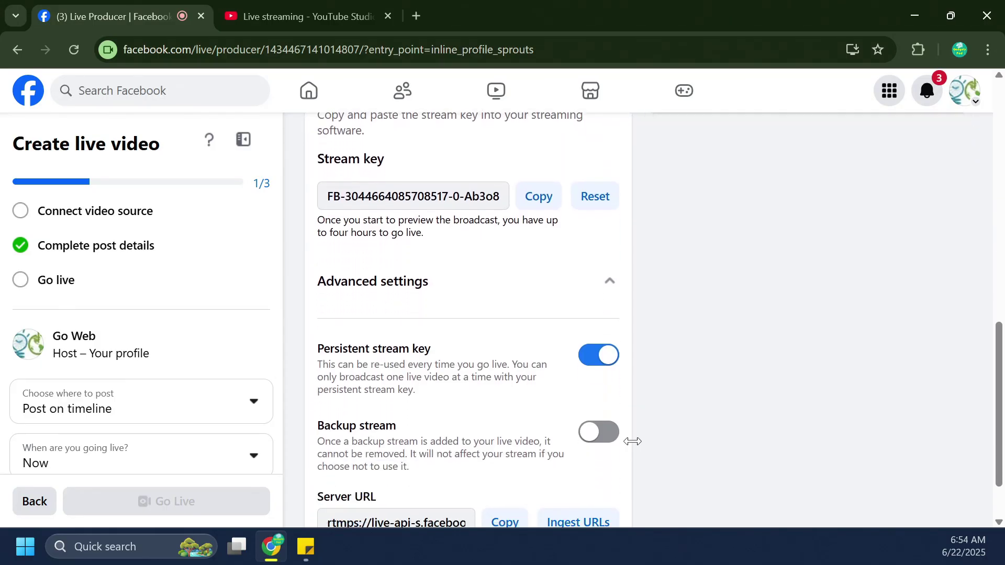
scroll(633, 441, down, 1)
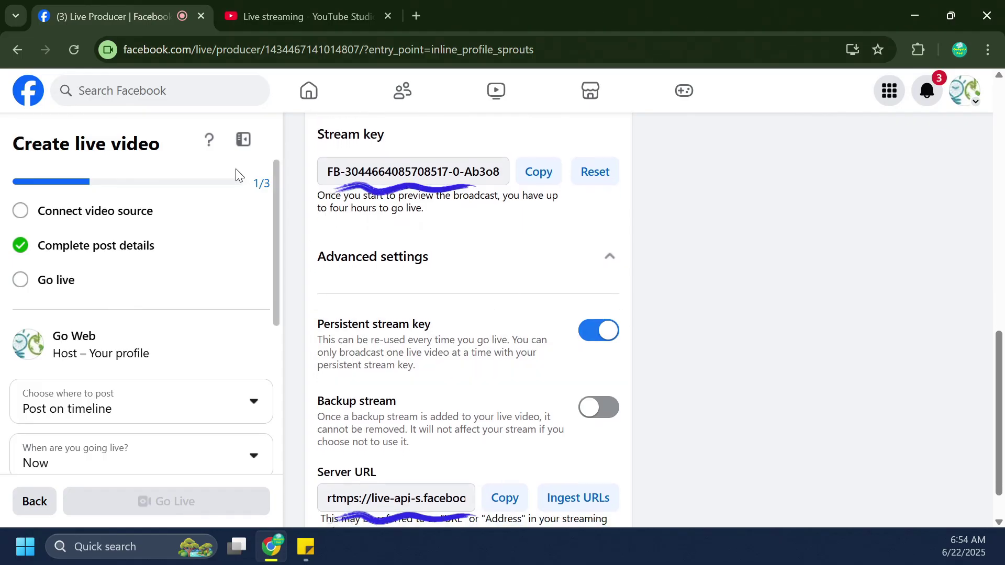
drag(325, 132, 399, 146)
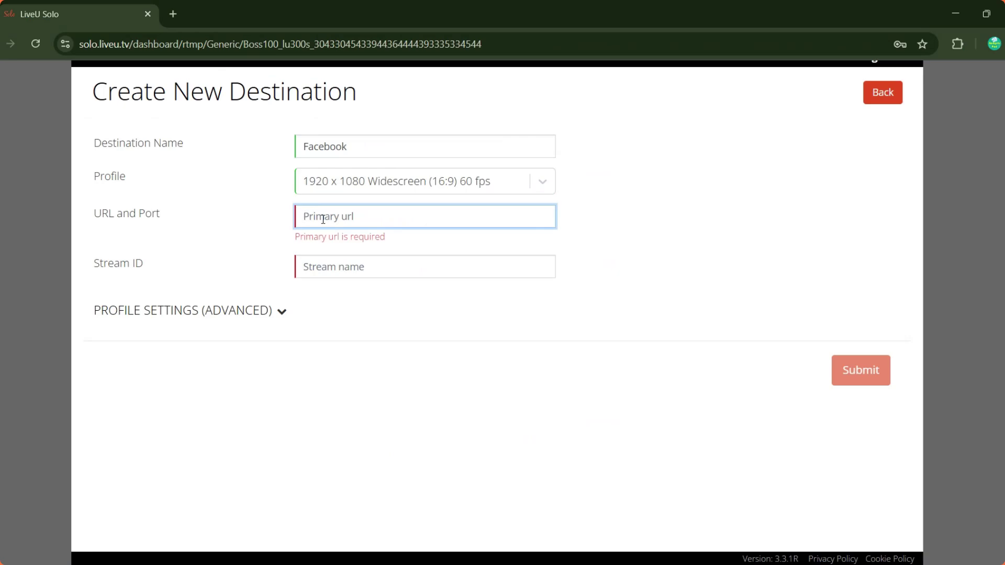
text(rtmps://live-api-s.facebook.com:443/rtmp/)
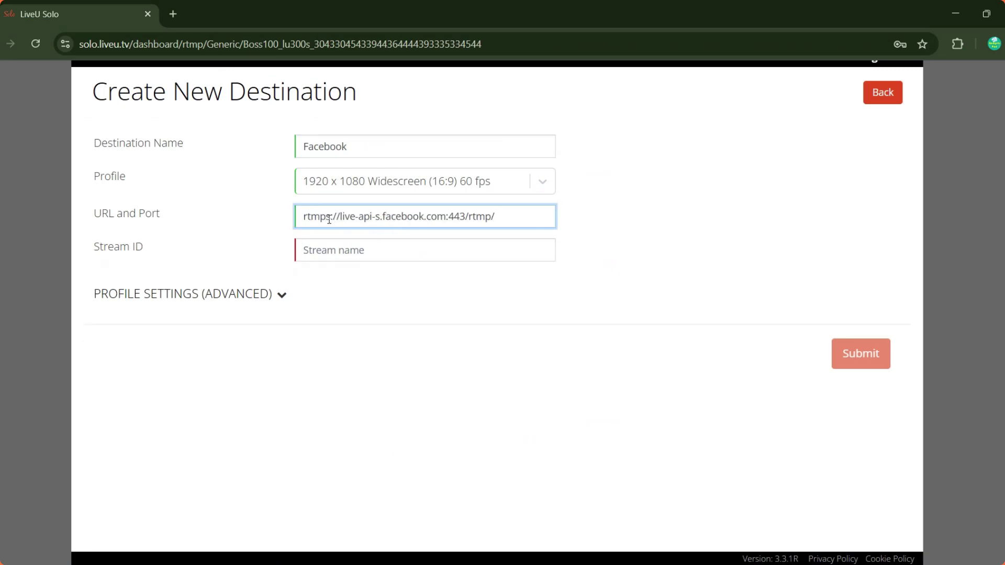
- Paste the Facebook stream key into Stream ID and save the new Facebook destination
click(435, 257)
key(ctrl+v)
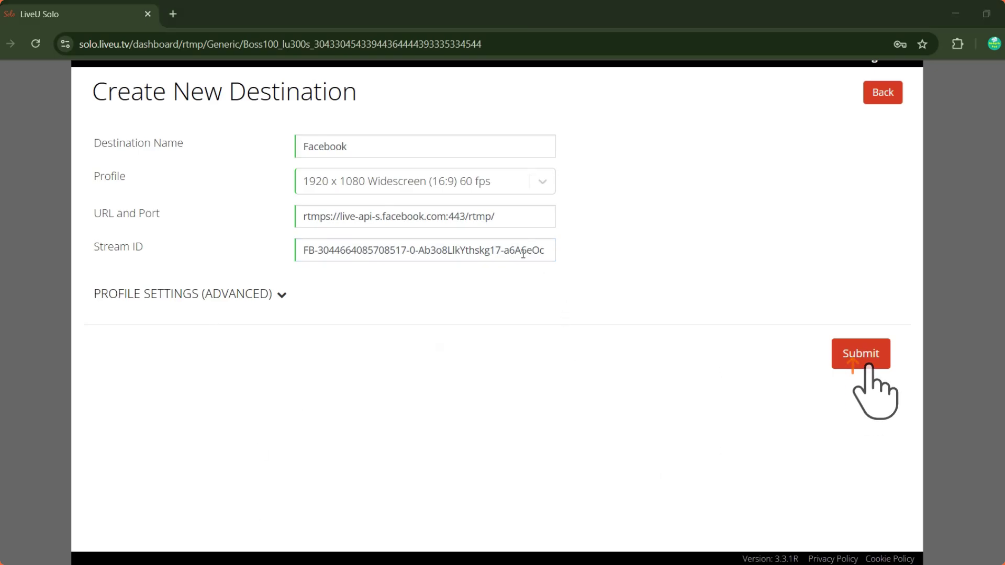
click(854, 369)
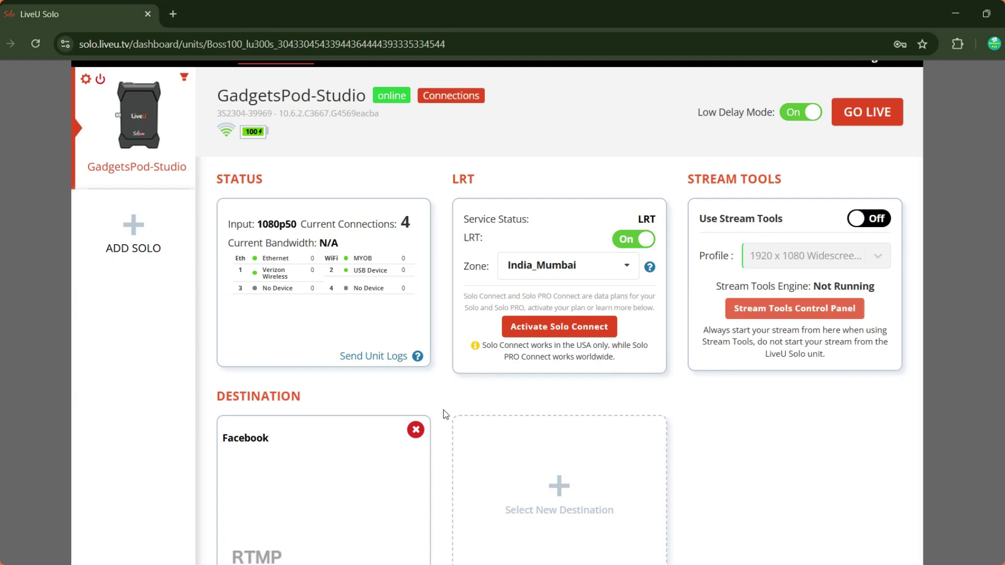
- Start the unit streaming to Facebook and manually start the Facebook live video
scroll(444, 414, down, 1)
drag(275, 397, 215, 392)
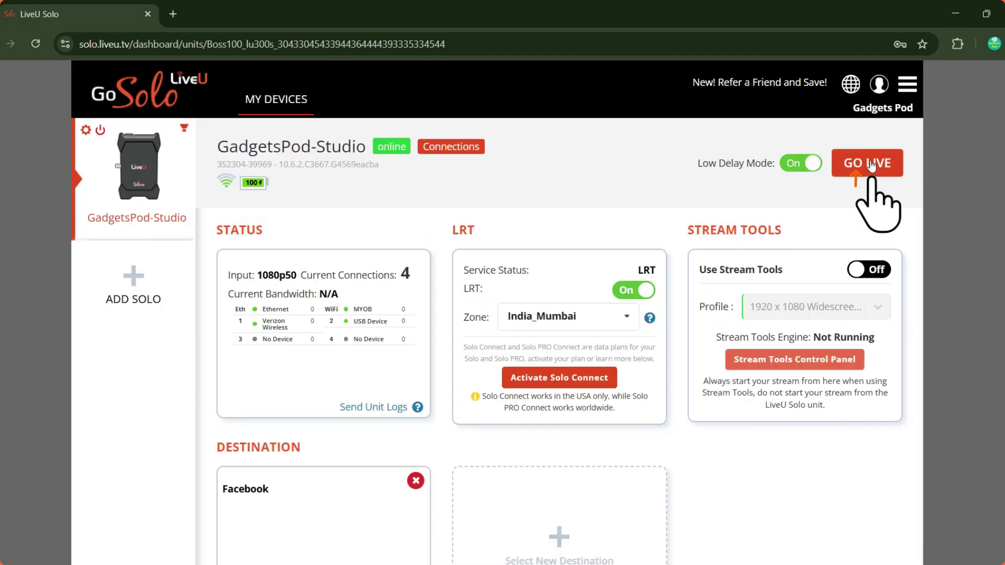
click(867, 162)
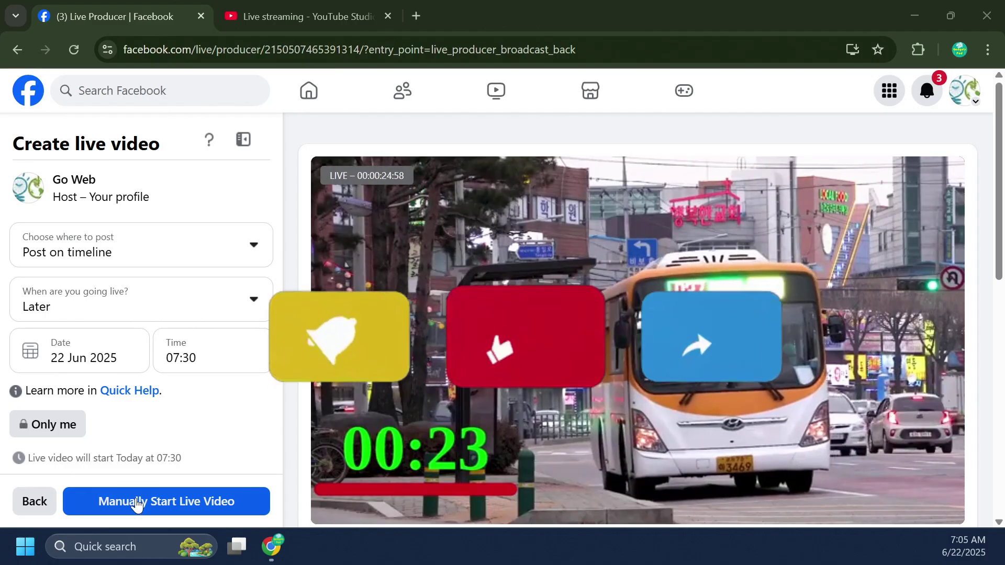
click(128, 510)
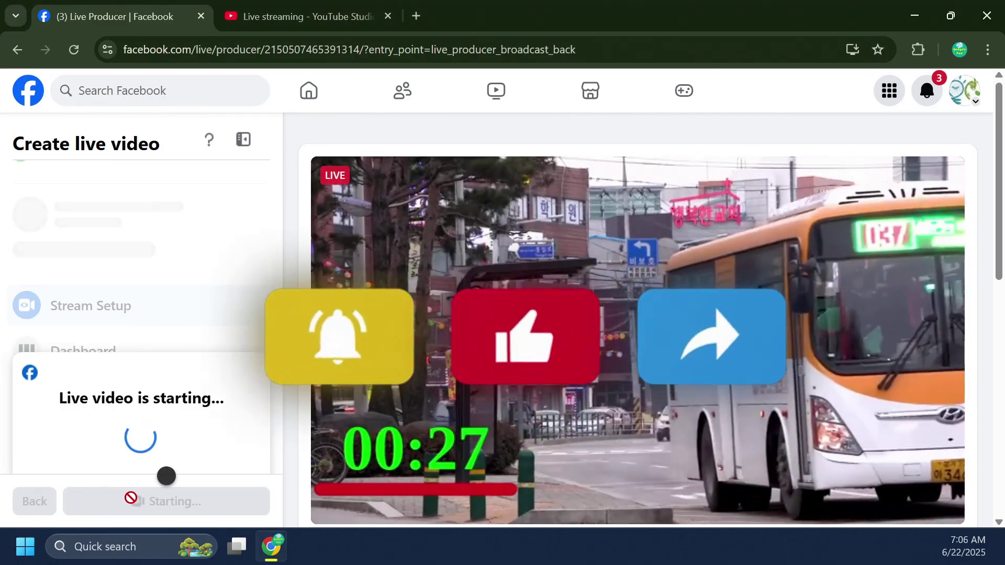
- Switch between the stacked Facebook and Youtube destination cards, then dismiss the configuration success notice
drag(232, 333, 295, 331)
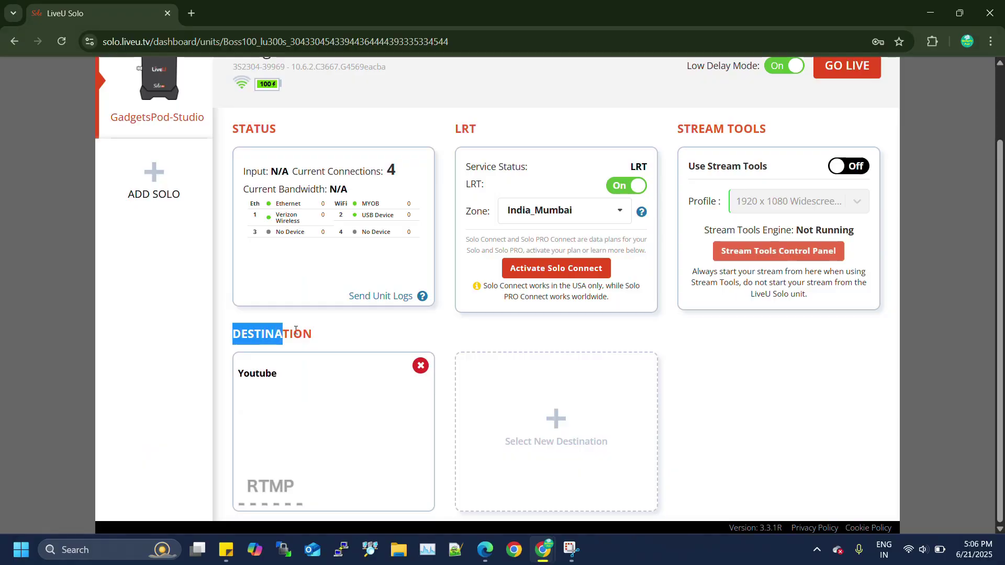
click(276, 378)
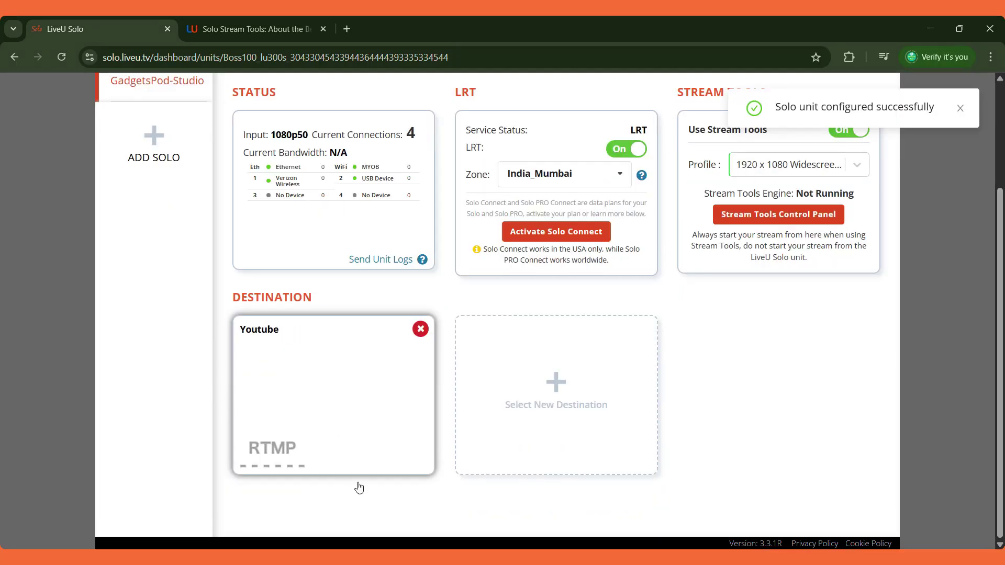
click(304, 329)
click(324, 492)
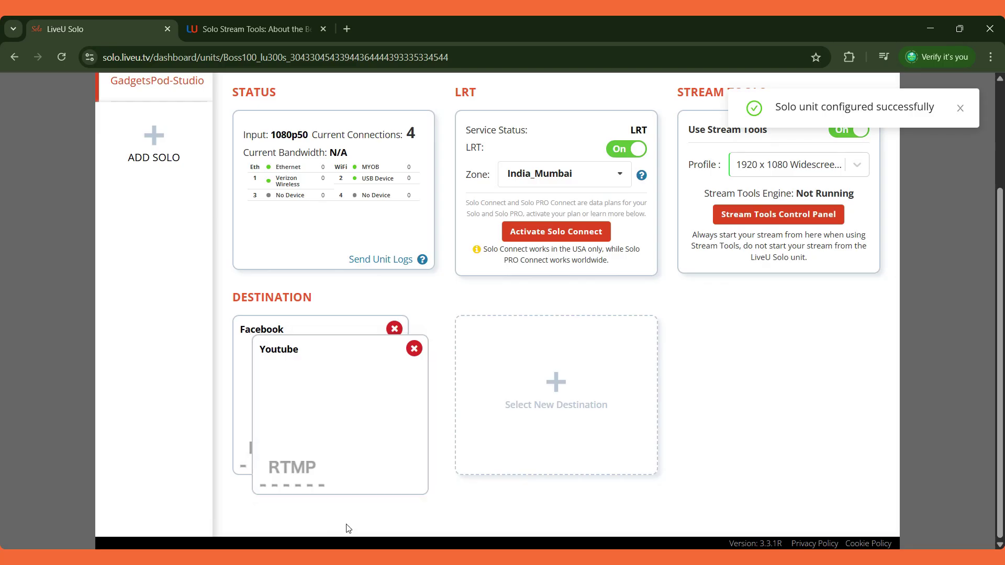
click(960, 109)
scroll(777, 355, up, 3)
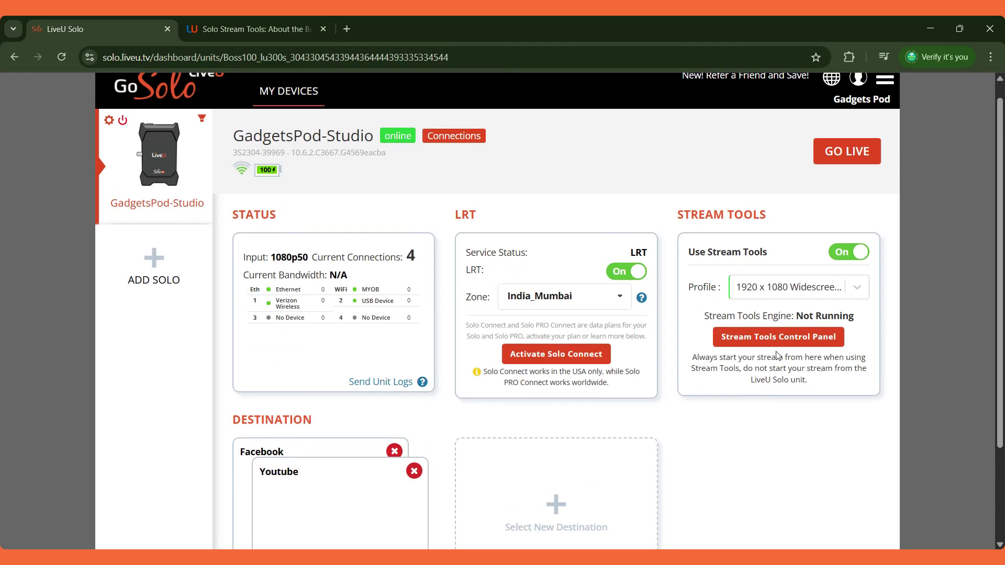